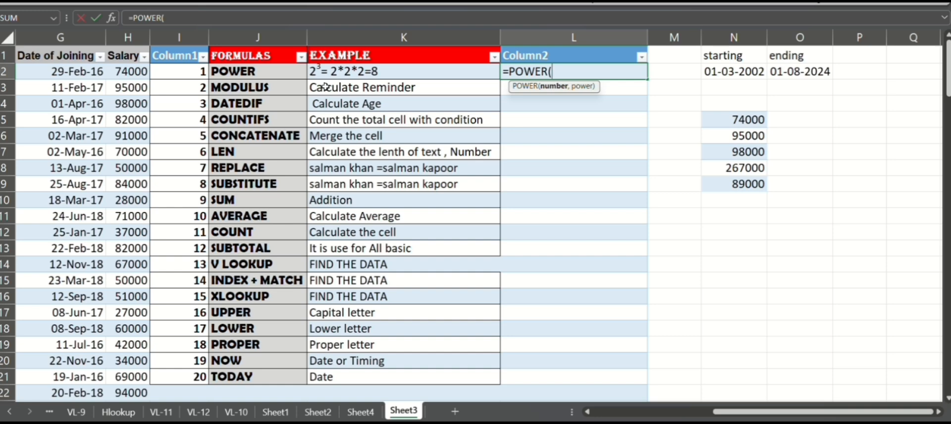
Step: Complete the POWER formula in L2 with base 2 and exponent 3, then undo the automatic fill down the column
type("2,3")
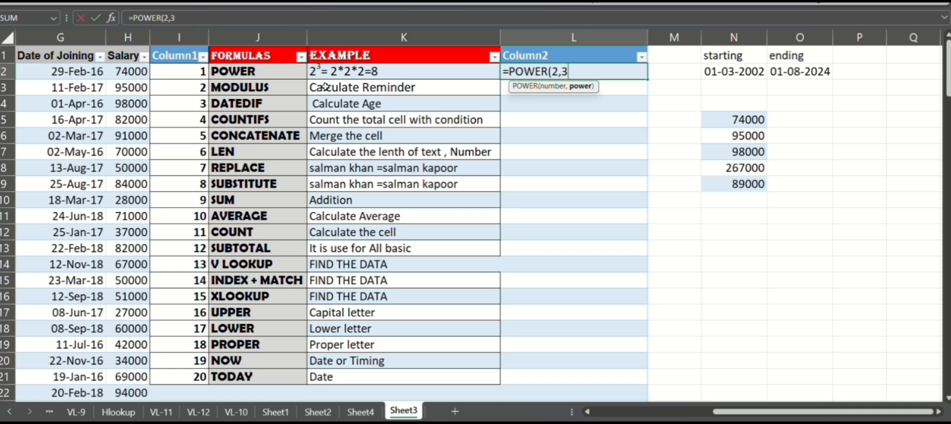
key("Return")
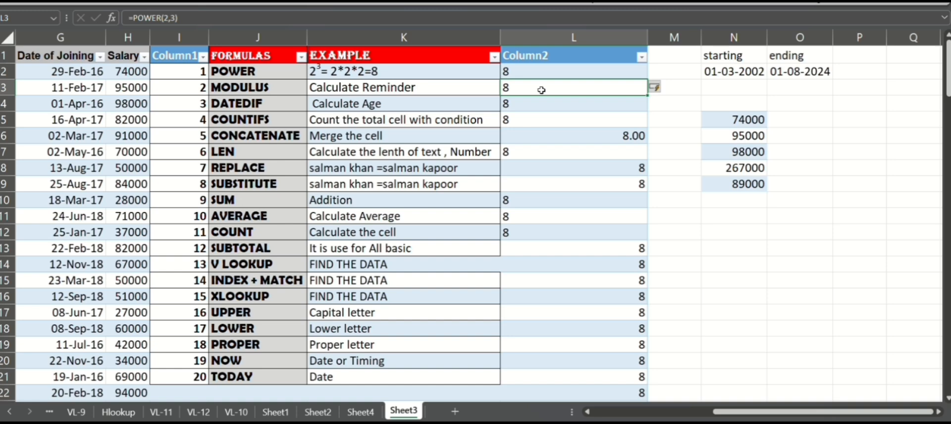
key("ctrl+z")
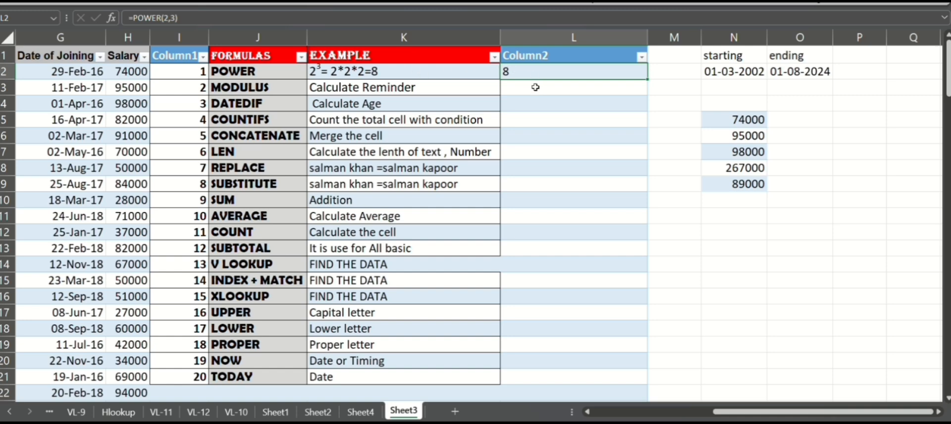
Step: Enter a MOD formula in L3 dividing cell I11 by 3
left_click(535, 87)
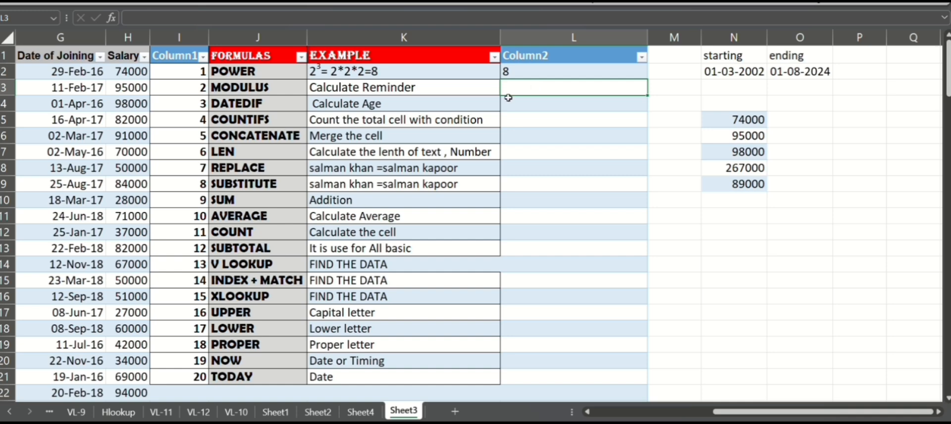
type("=mod")
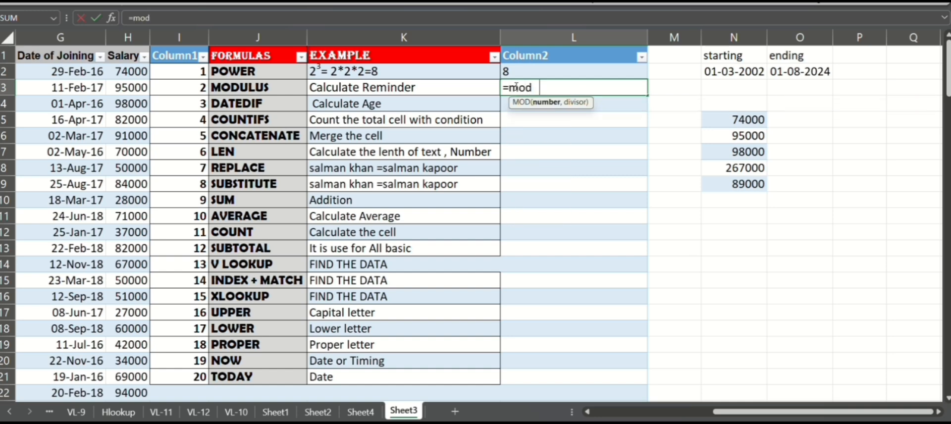
key("Tab")
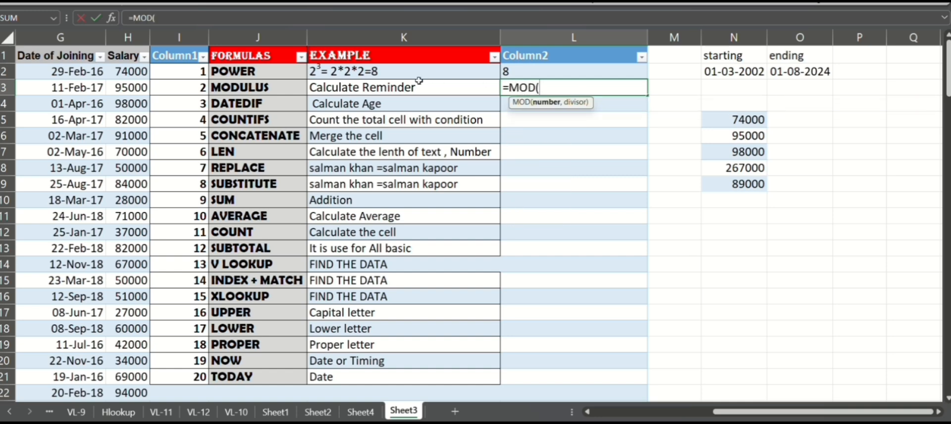
left_click(194, 216)
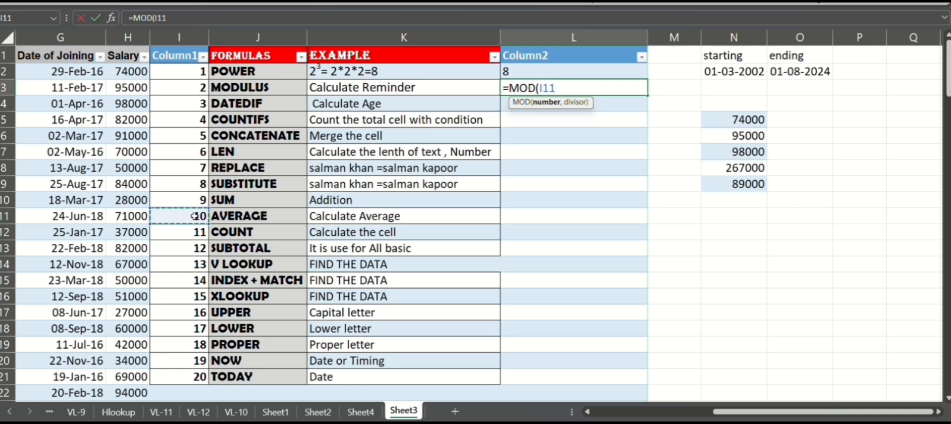
type(",")
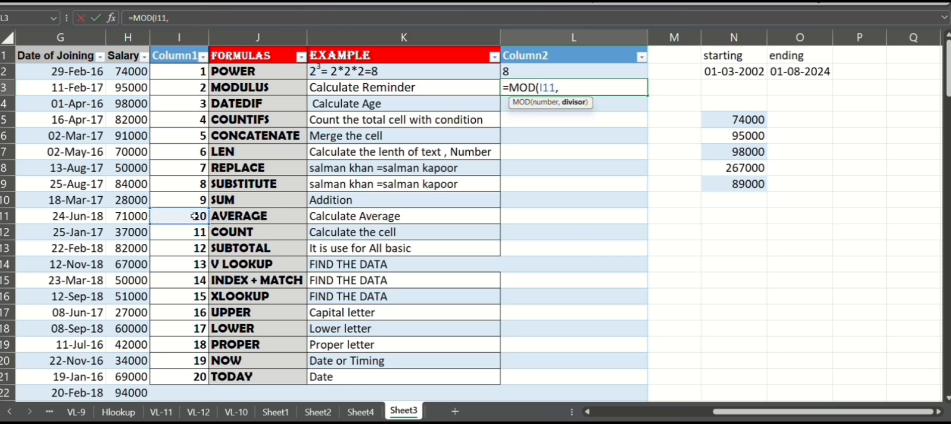
type("3")
key("Return")
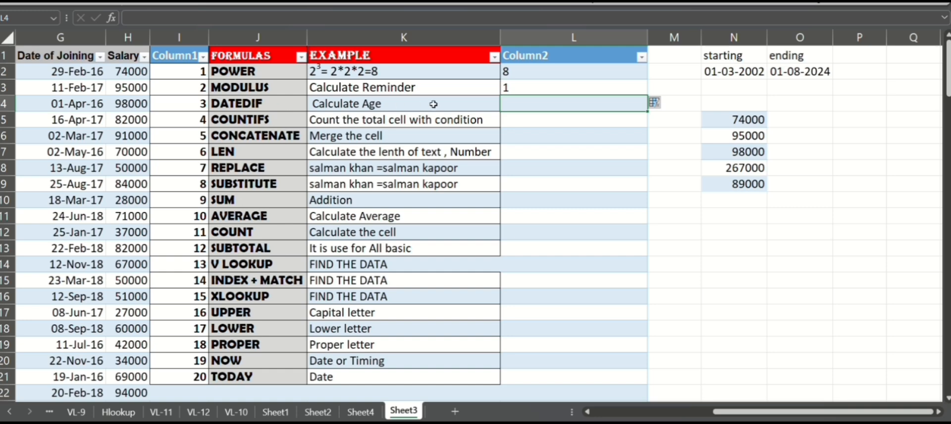
Step: Enter a DATEDIF formula in L4 counting years between the starting date N2 and ending date O2 with unit "y"
left_click(528, 119)
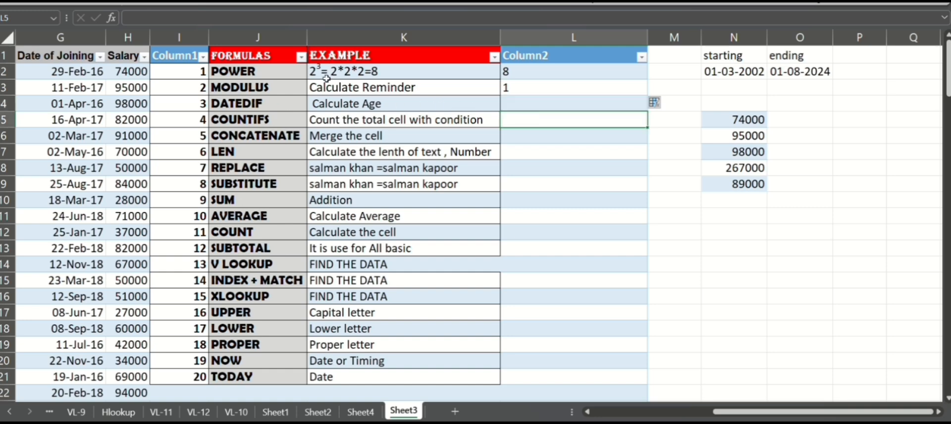
left_click(554, 106)
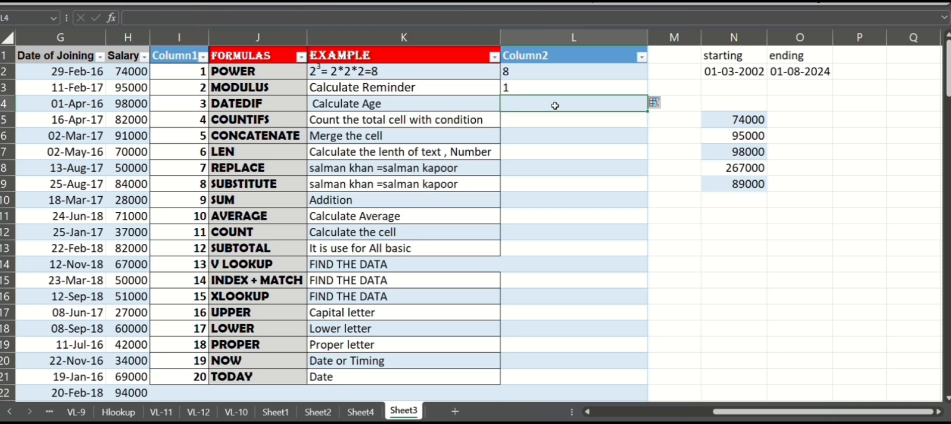
type("=d")
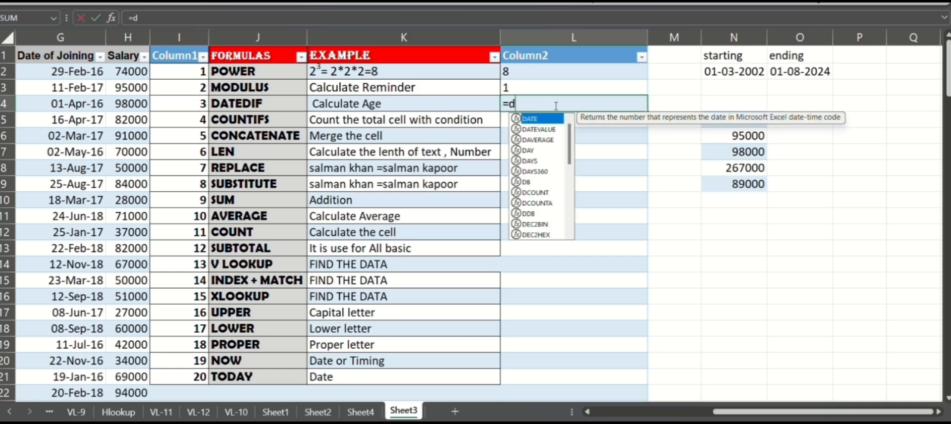
type("atedi")
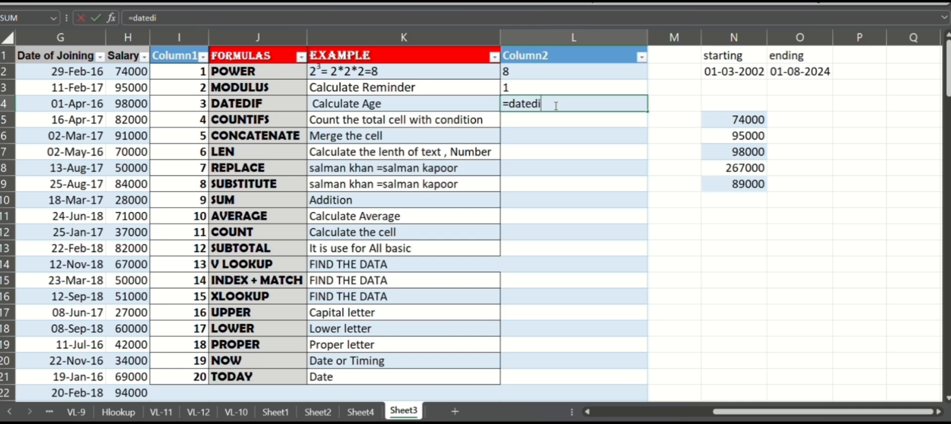
type("f(")
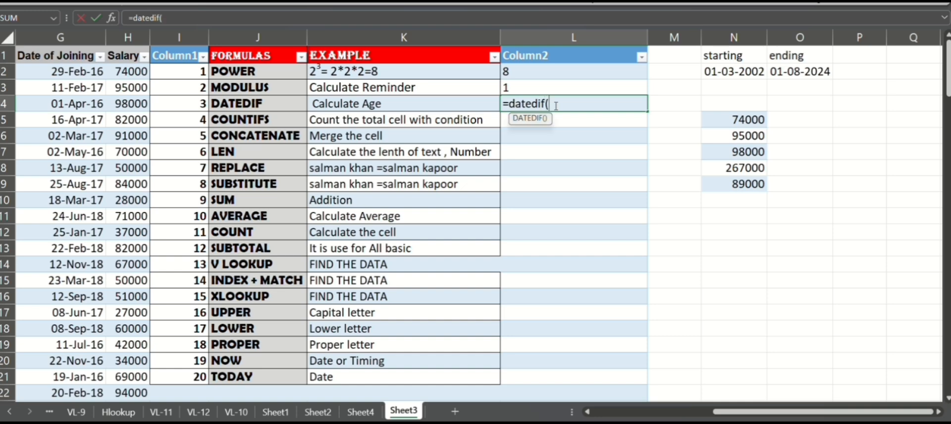
left_click(734, 79)
type(",")
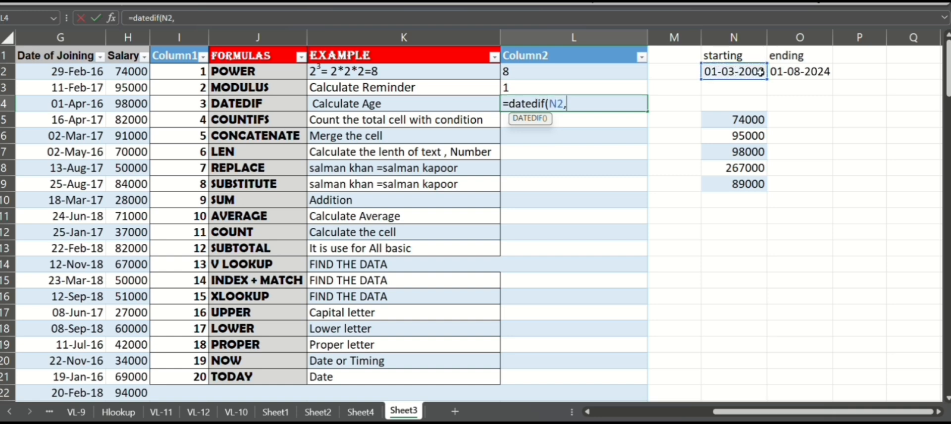
left_click(793, 72)
type(",")
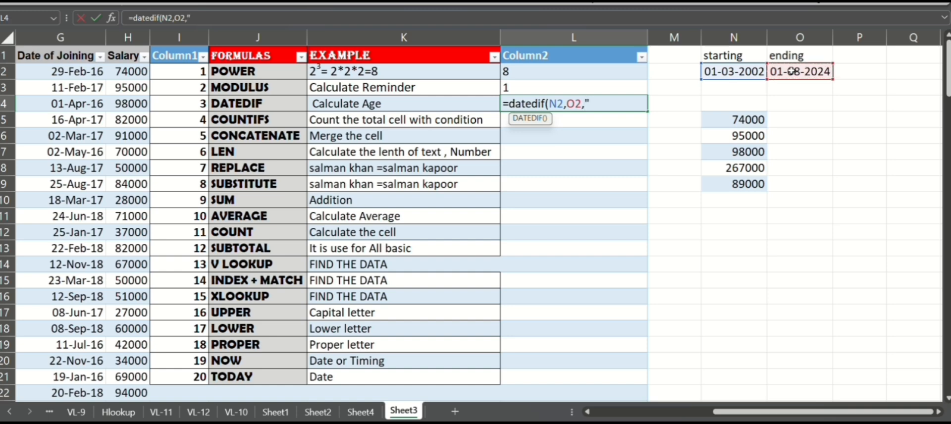
type("\"y")
key("Return")
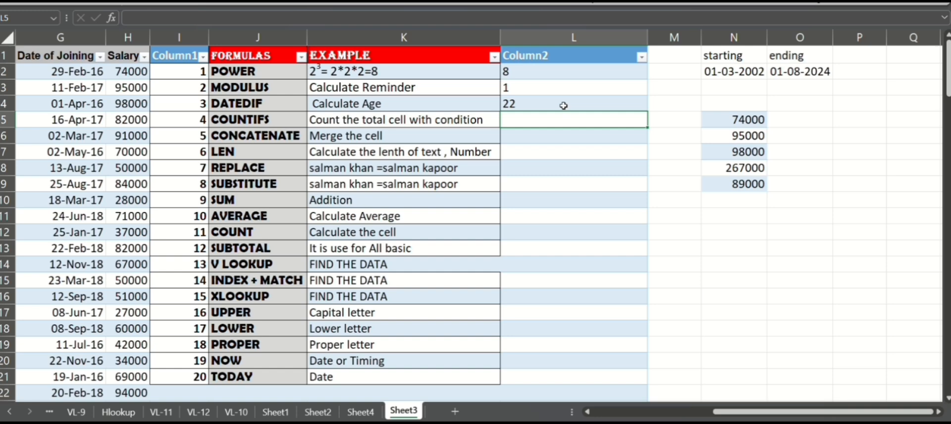
Step: Change the formula label in J5 to COUNTIF
left_click(284, 117)
double_click(284, 117)
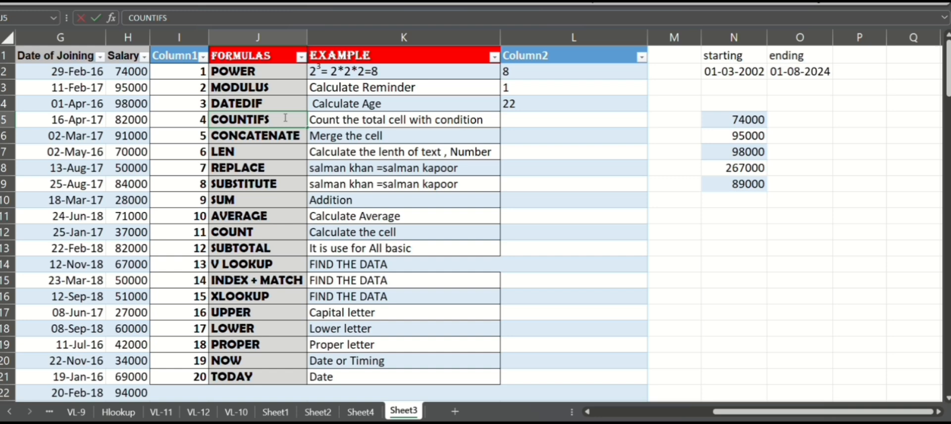
key("BackSpace")
left_click(529, 121)
double_click(529, 120)
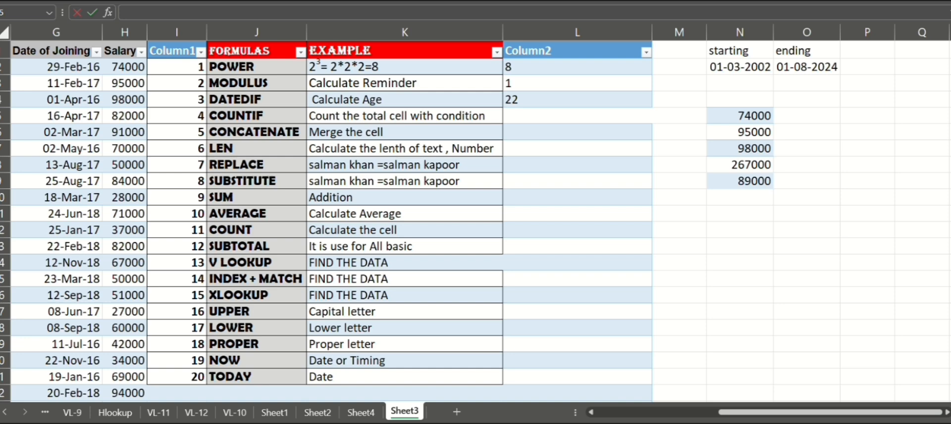
Step: Enter a COUNTIF formula in L5 counting salaries in H2:H17 greater than 70000, and review the formula
left_click(546, 117)
type("=")
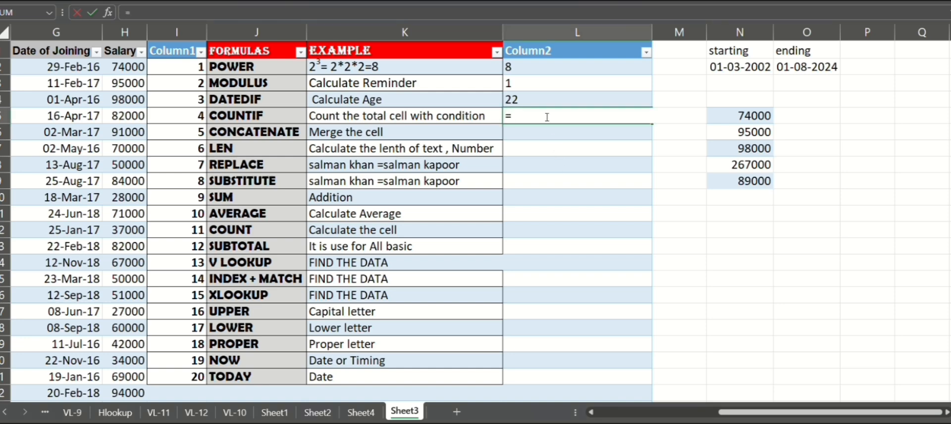
type("countif")
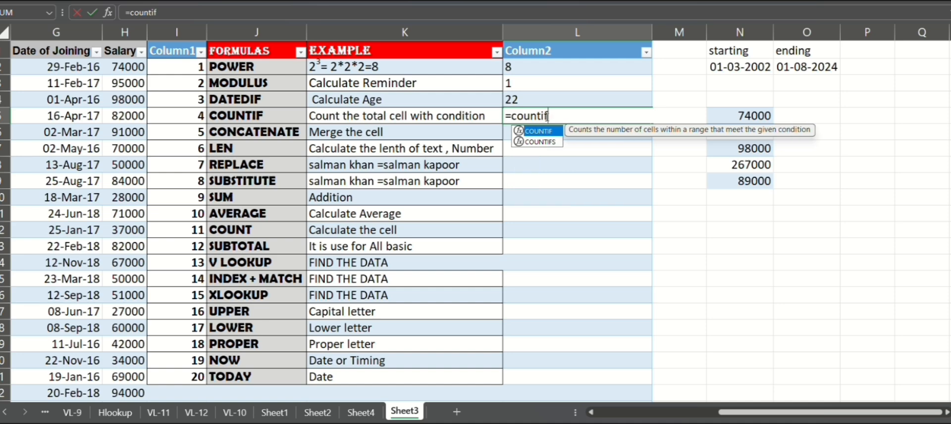
key("Tab")
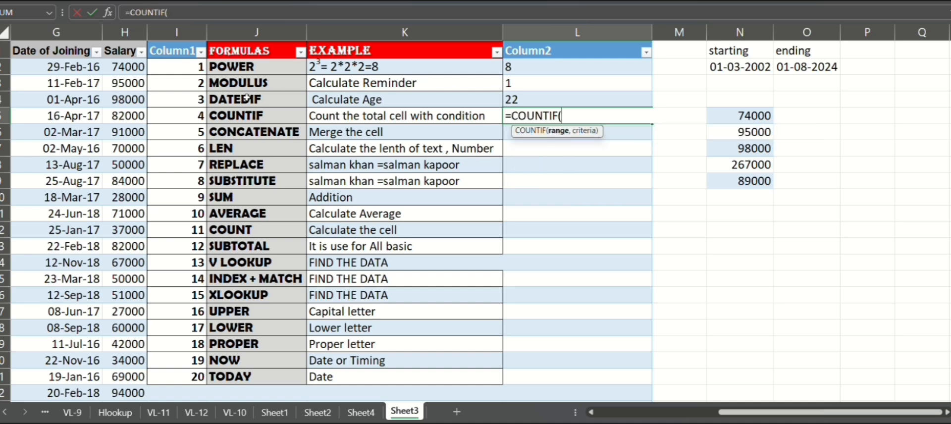
left_click_drag(127, 70, 128, 311)
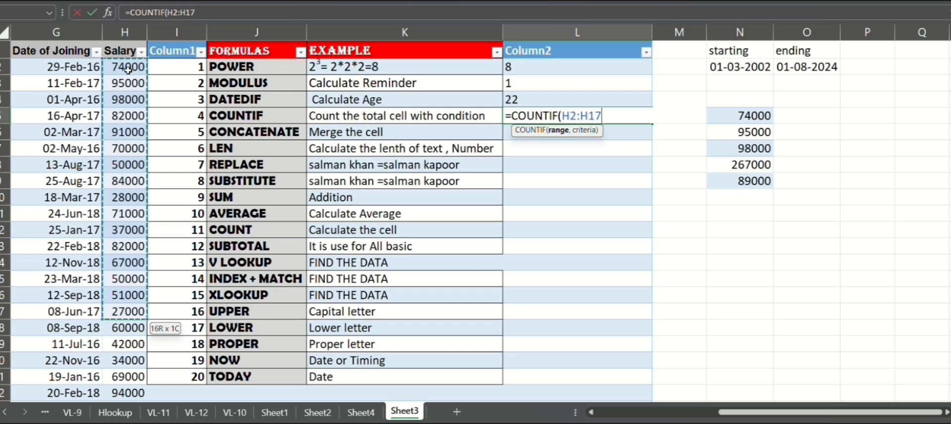
type(",")
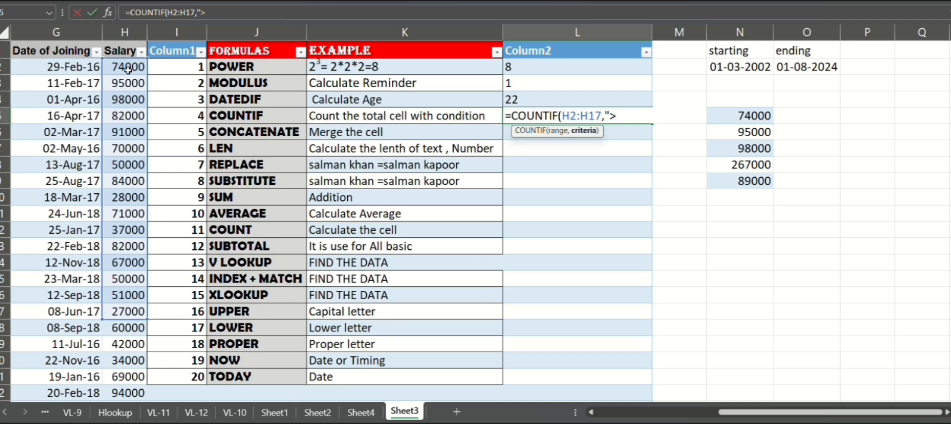
type(">70000")
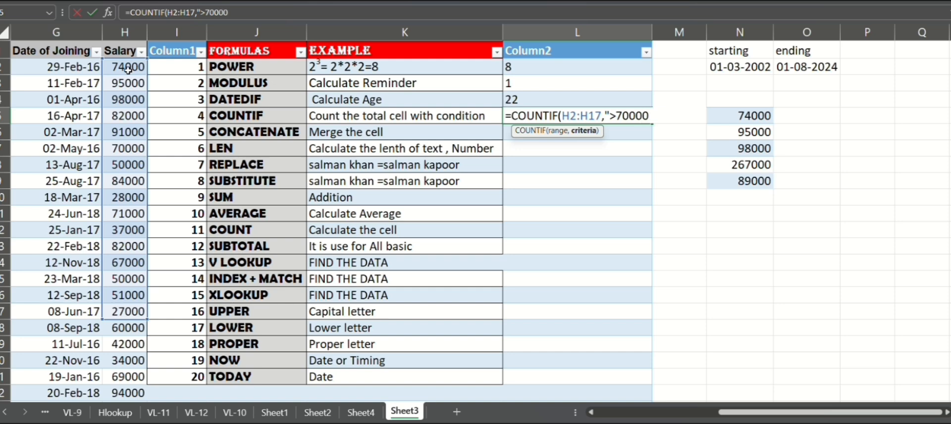
type("\"")
key("Return")
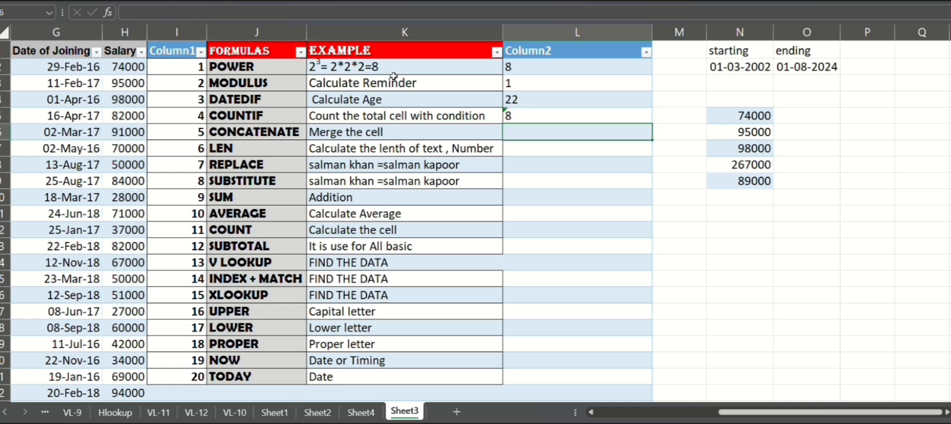
double_click(539, 118)
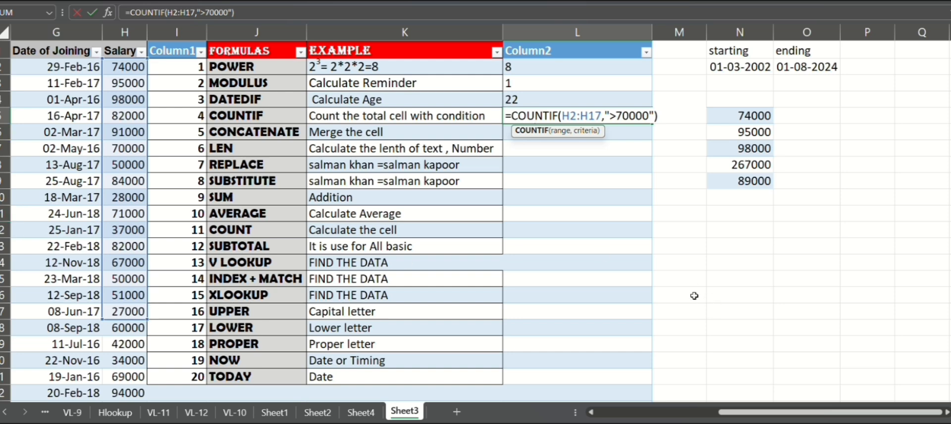
key("Return")
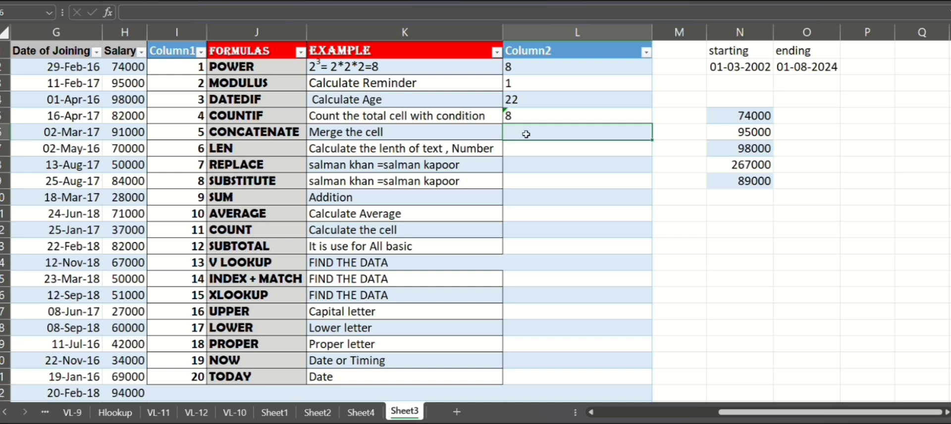
Step: Enter a CONCATENATE formula in L6 joining D2, a space " ", and E2
type("=con")
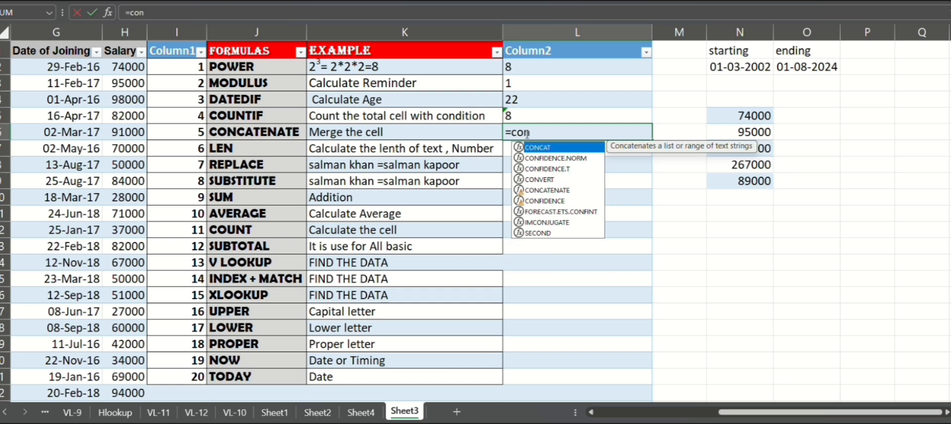
type("cate")
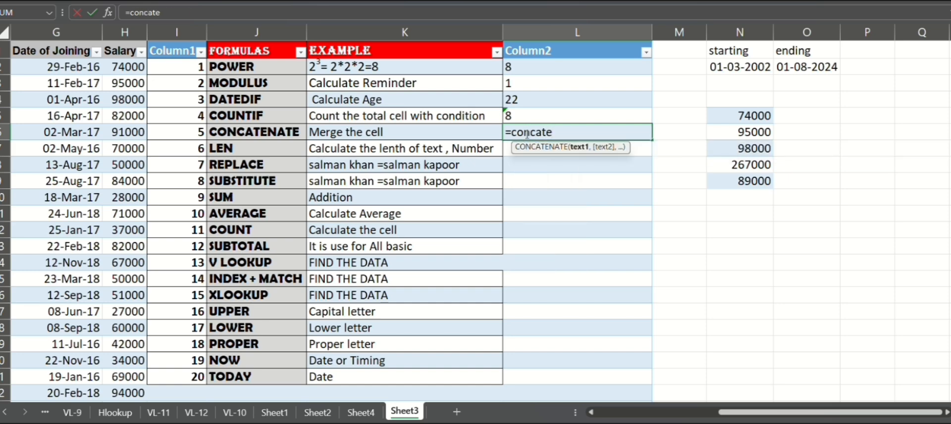
key("Tab")
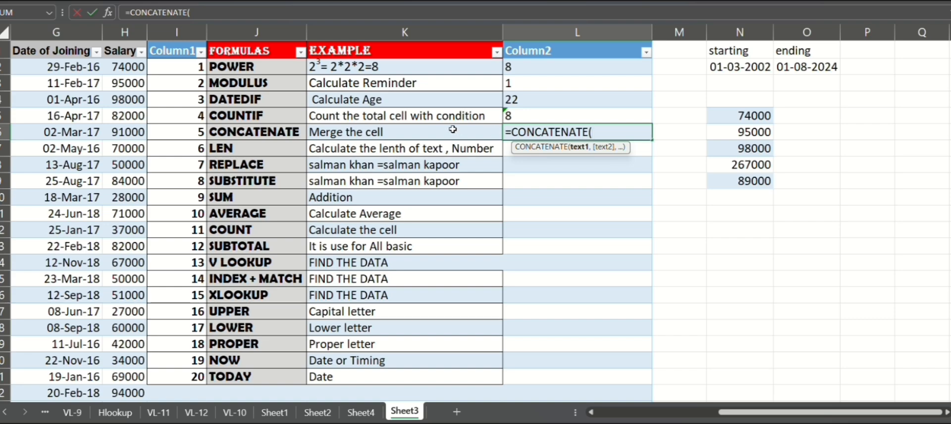
scroll(452, 129, "left", 3)
scroll(452, 130, "left", 3)
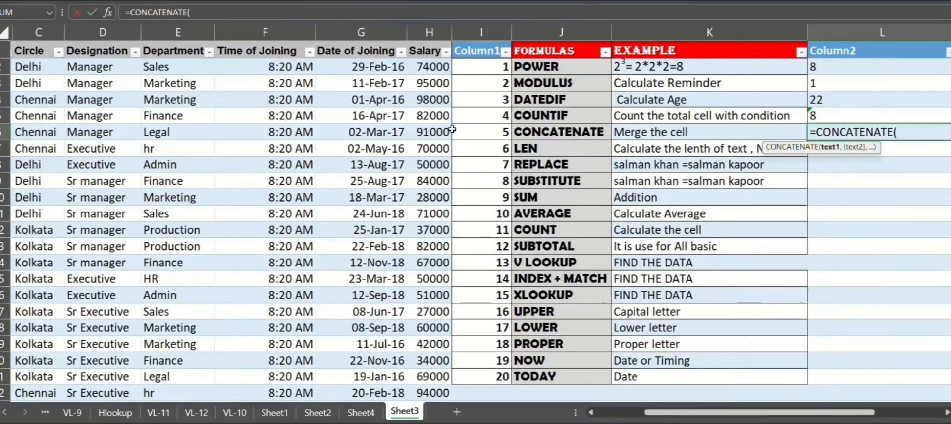
left_click(112, 65)
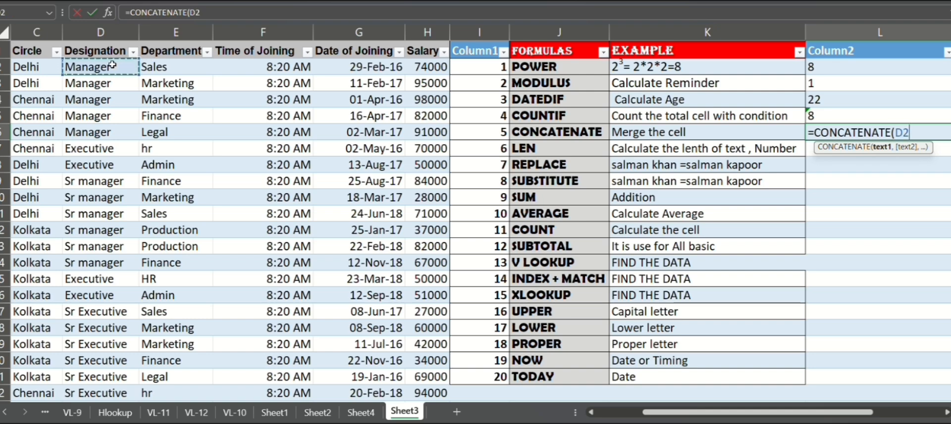
type(",")
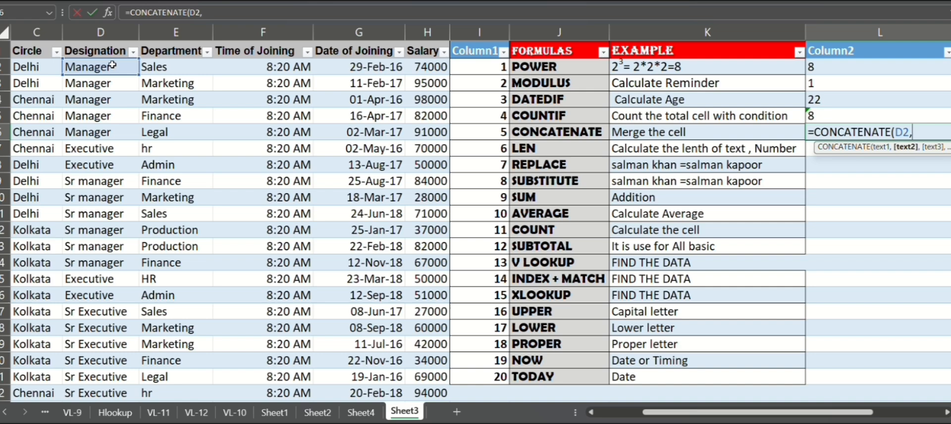
type("\" \"")
type(",")
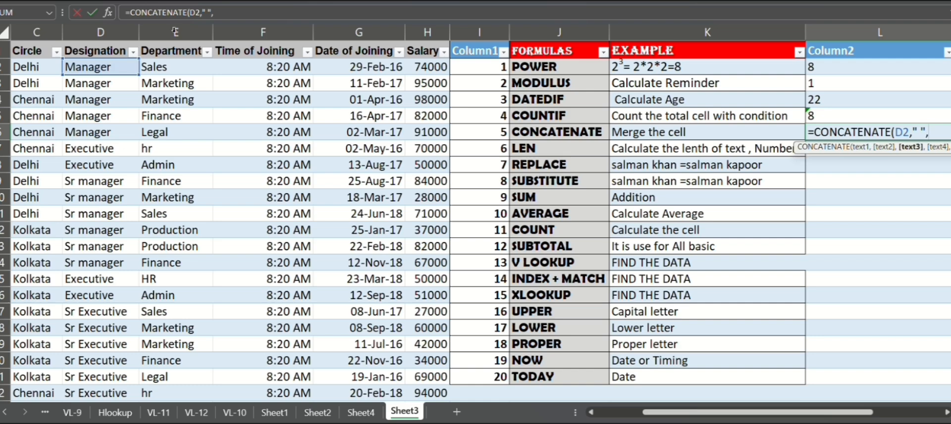
left_click(170, 66)
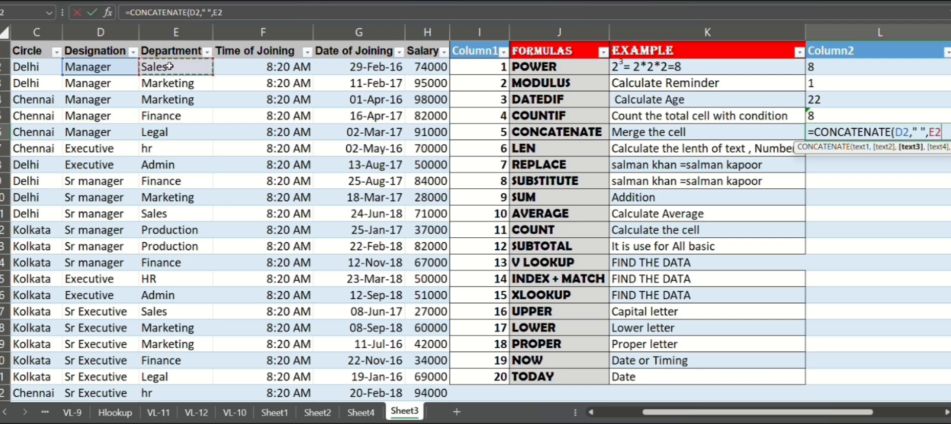
key("Return")
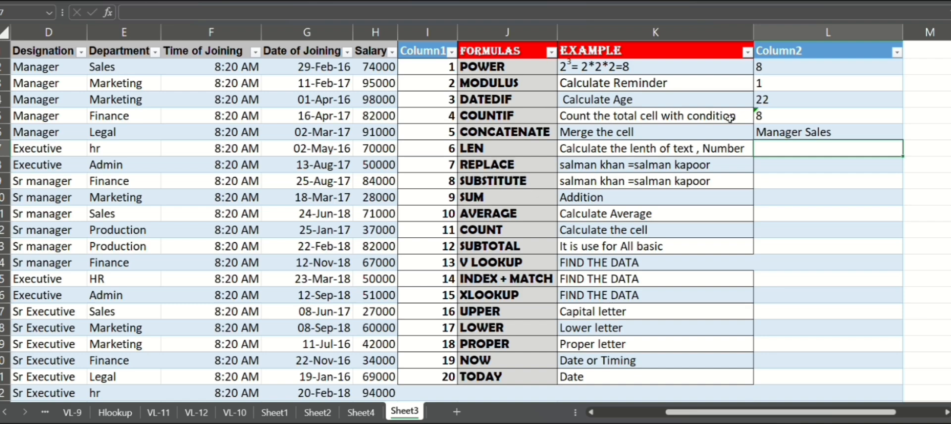
Step: Edit the CONCATENATE formula in L6 to remove the space separator, leaving D2 and E2 joined directly
double_click(786, 130)
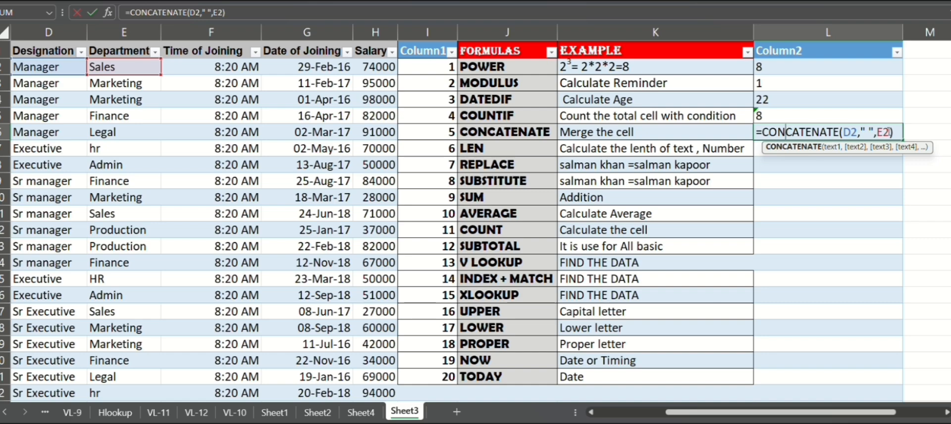
left_click(875, 131)
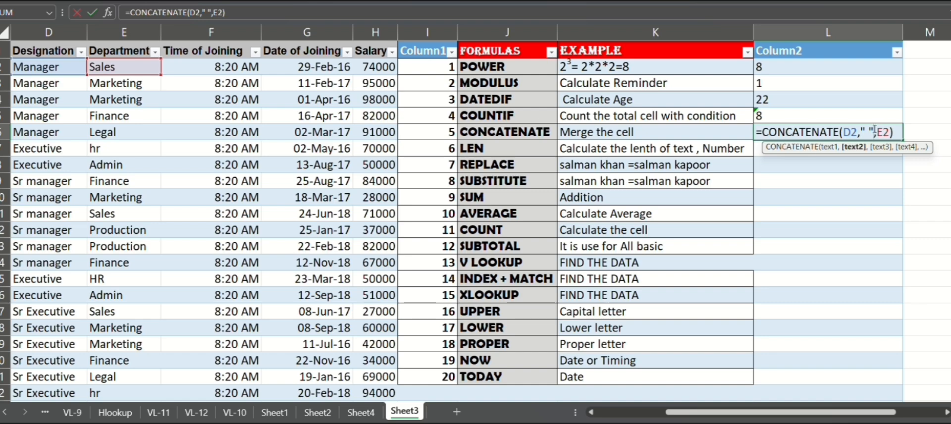
key("BackSpace")
key("BackSpace")
key("BackSpace")
key("BackSpace")
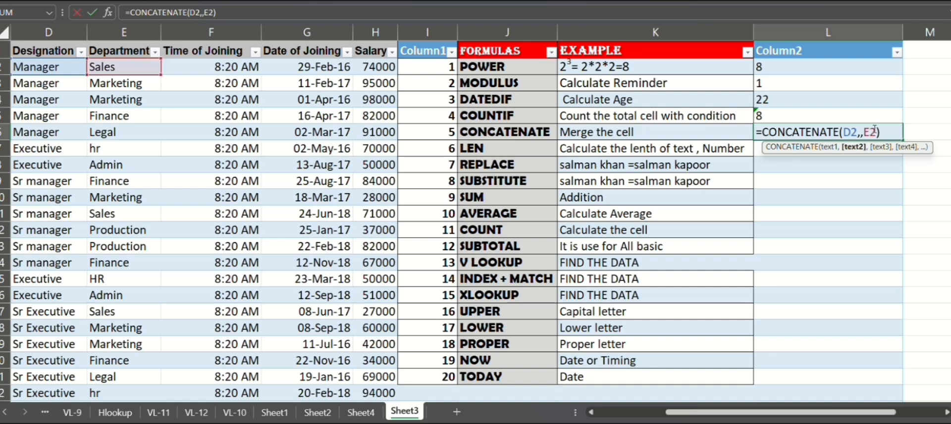
key("Return")
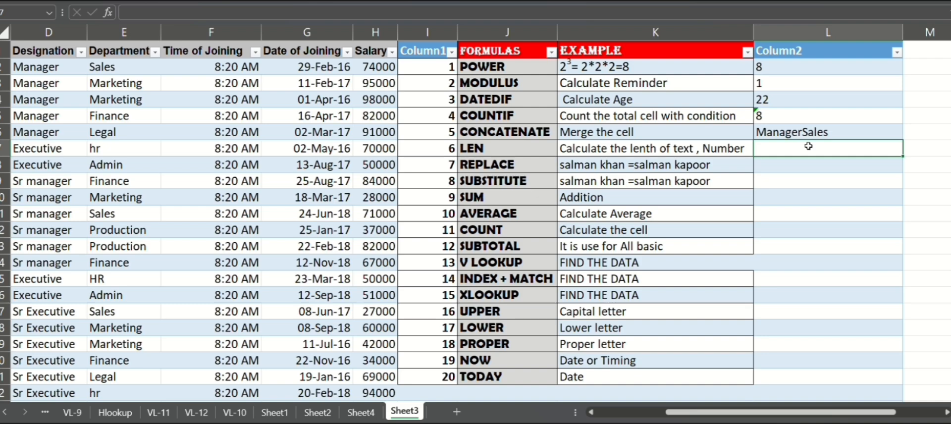
Step: Enter a LEN formula in L7 counting the characters of cell K10
type("=len")
key("Tab")
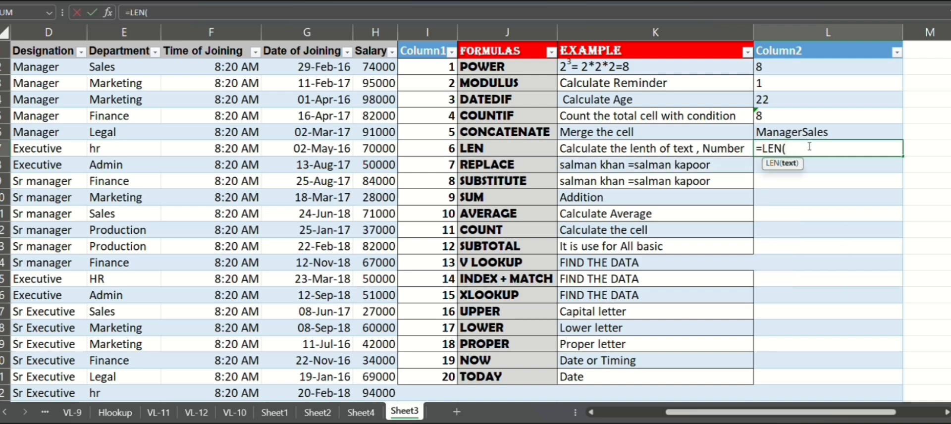
left_click(601, 198)
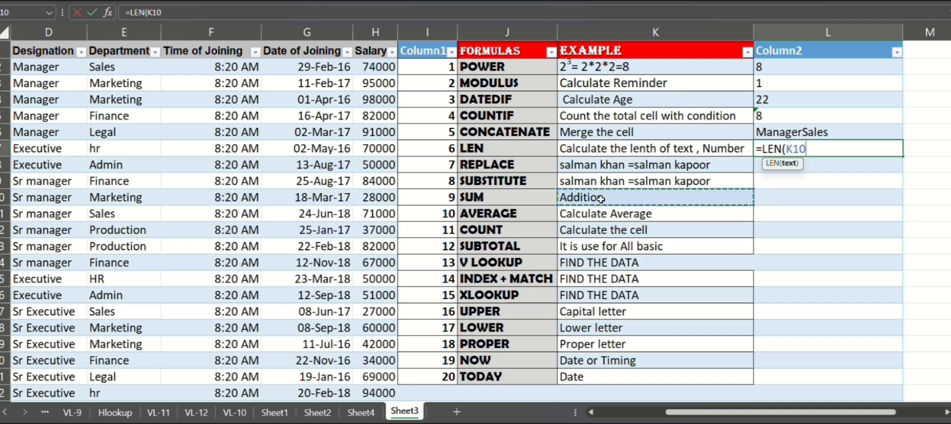
key("Return")
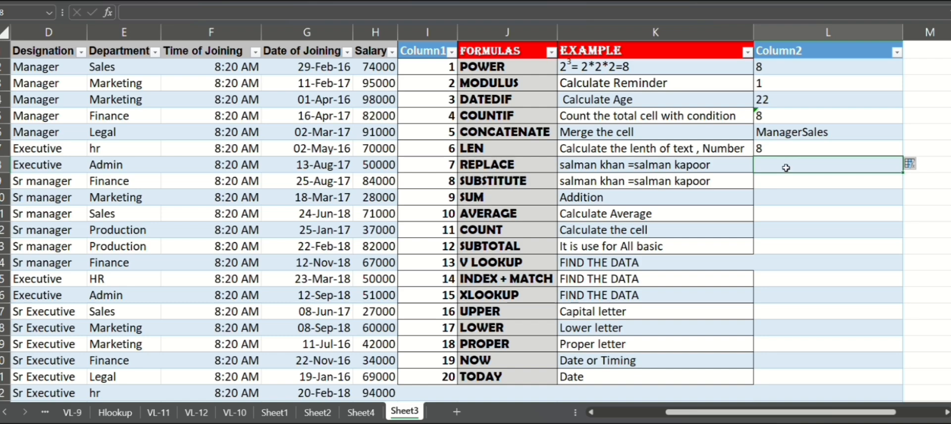
Step: Enter a REPLACE formula in L8 replacing 6 characters from position 8 of K19 with "word"
left_click(782, 183)
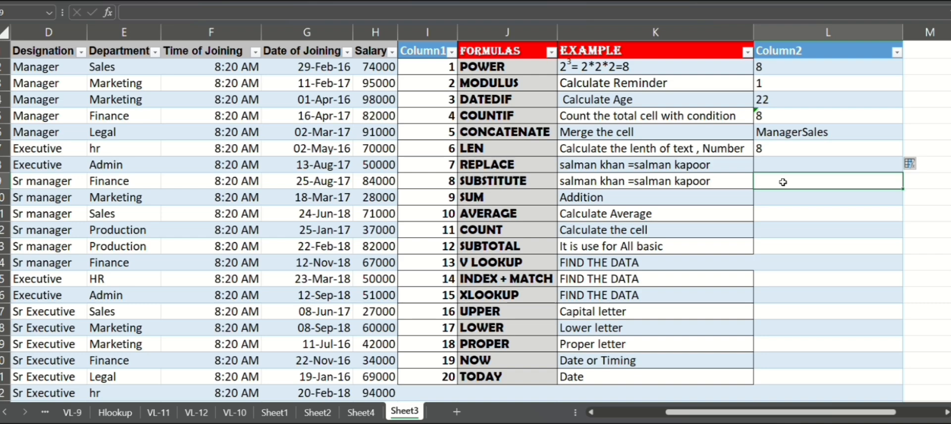
left_click(777, 163)
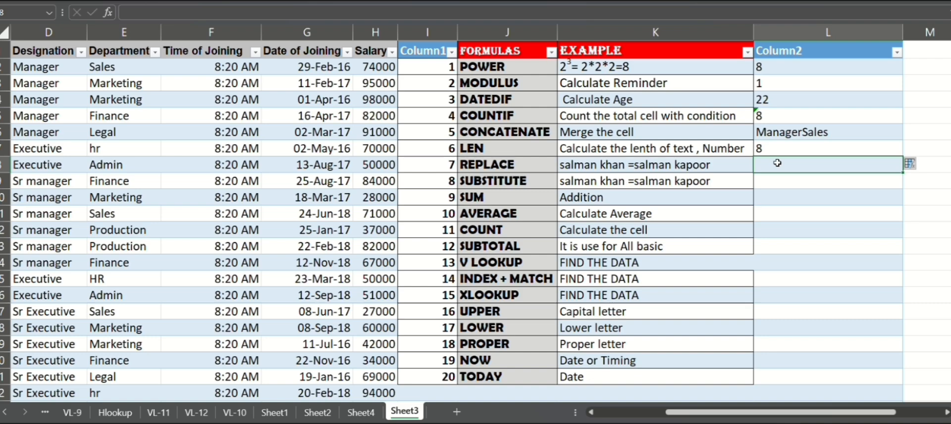
type("=r")
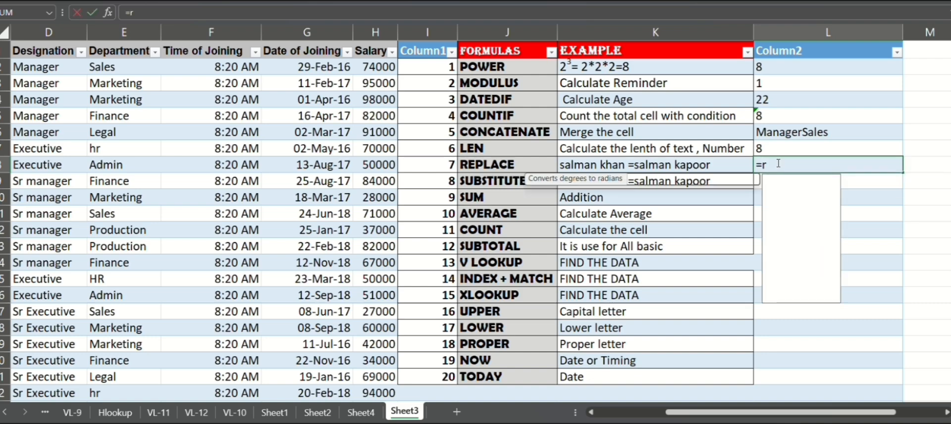
type("epl")
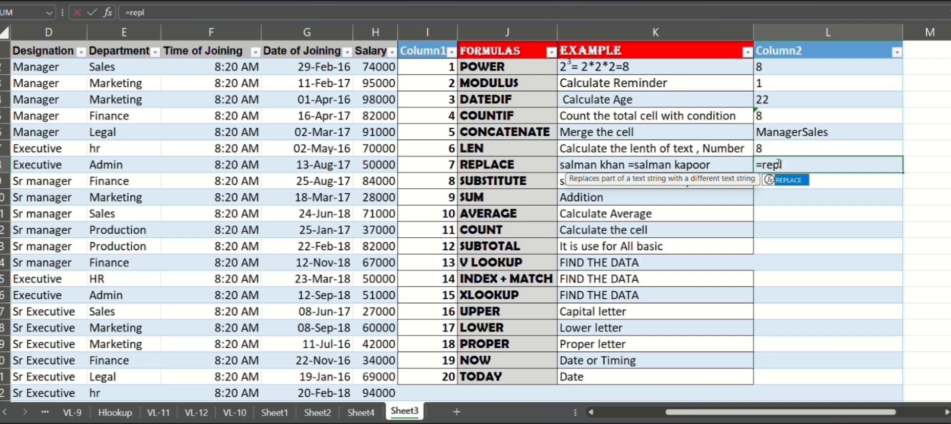
key("Tab")
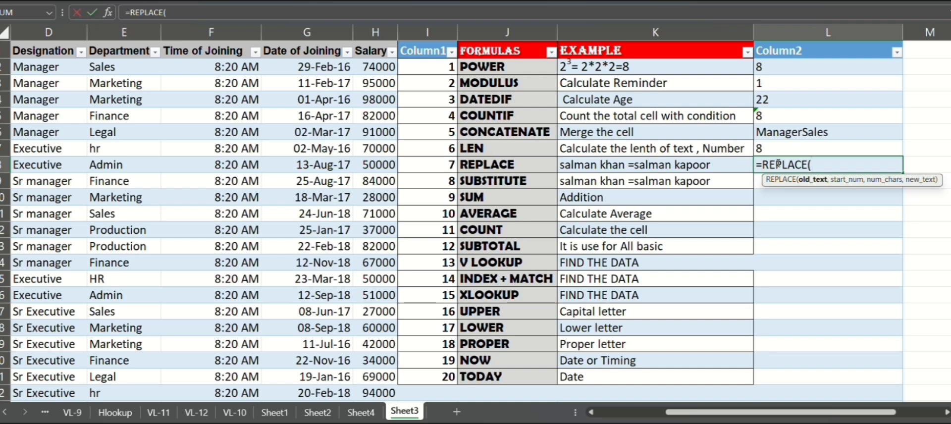
left_click(634, 344)
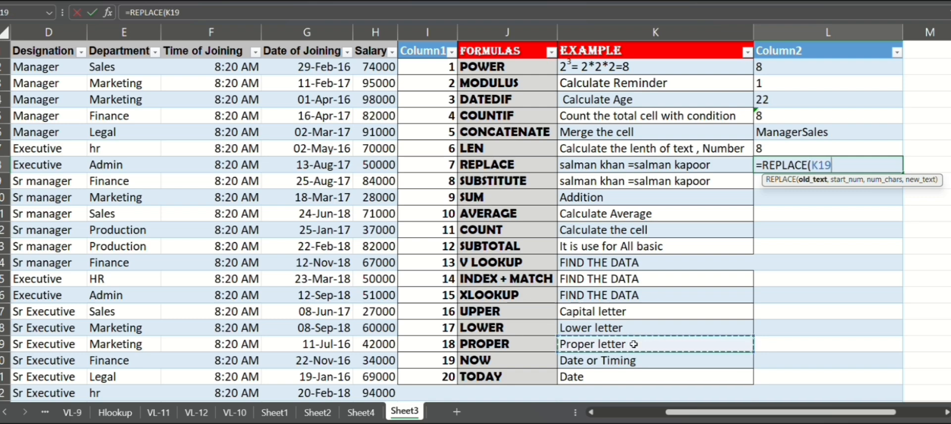
type(",")
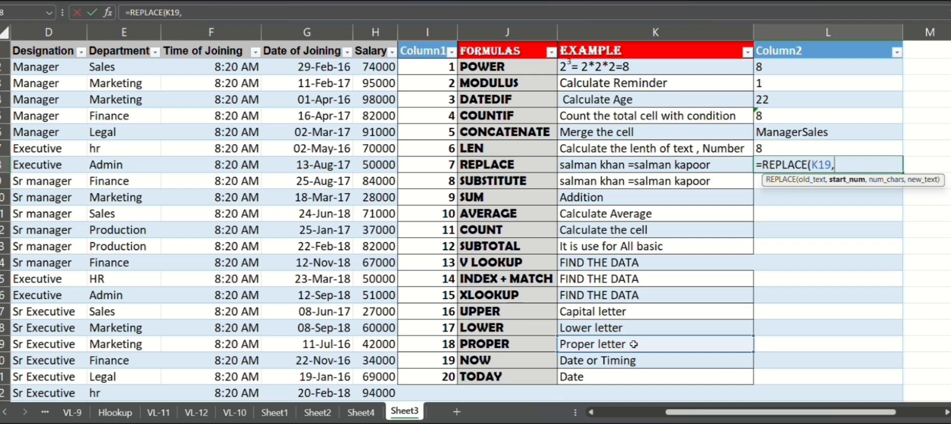
type("8,")
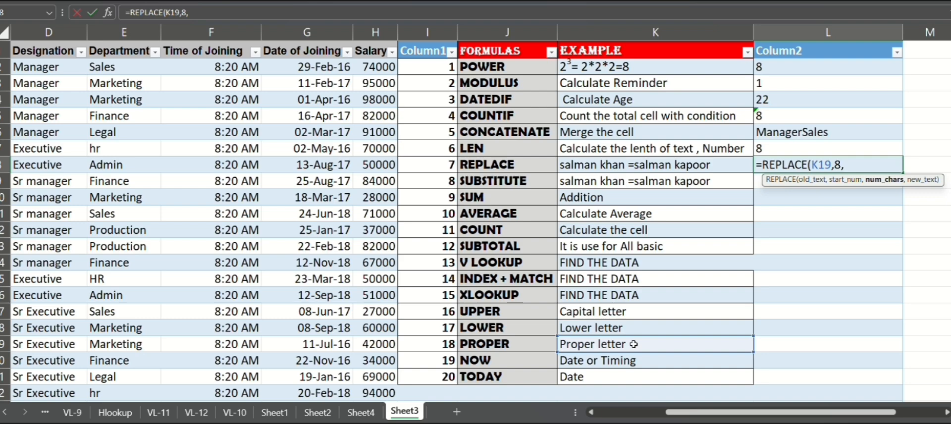
type("6,")
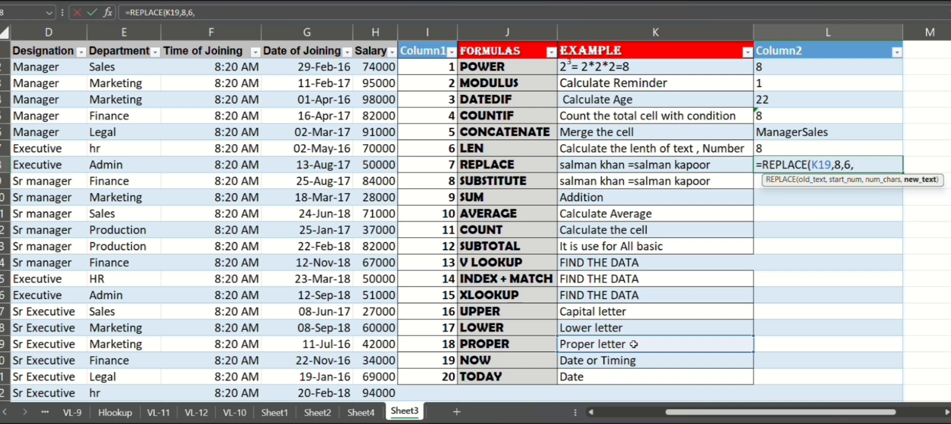
type("\"word\")")
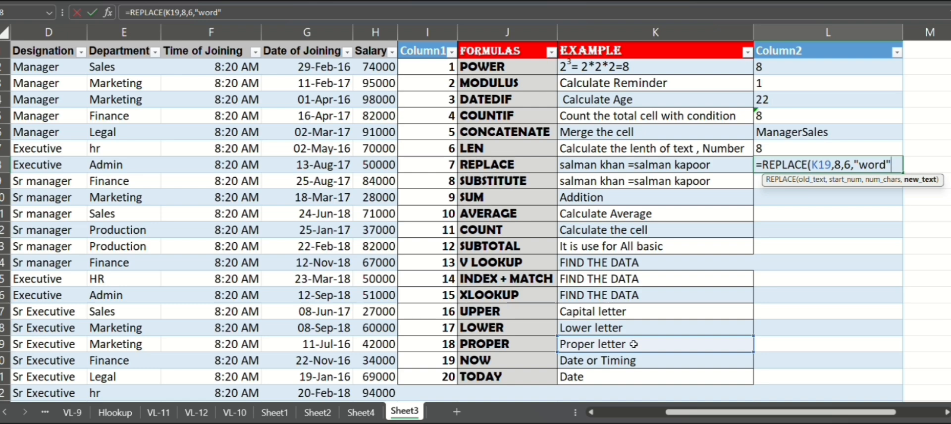
key("Return")
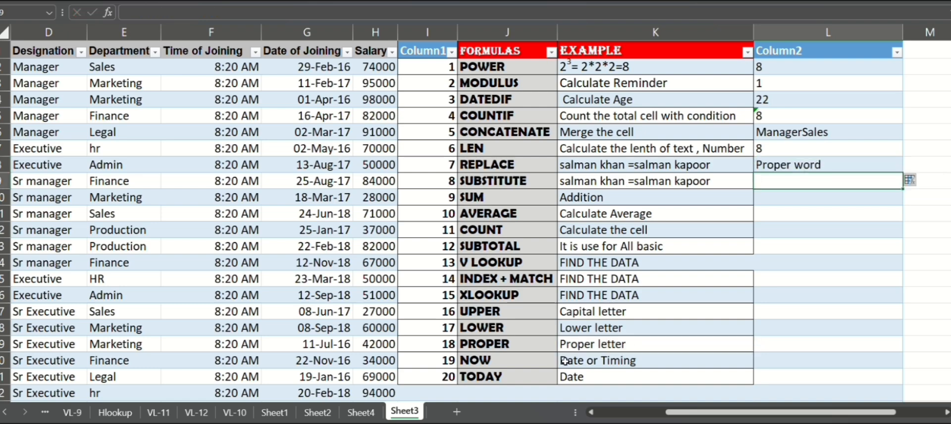
Step: Enter a SUBSTITUTE formula in L9 swapping "letter" for "word" in cell K19
double_click(769, 180)
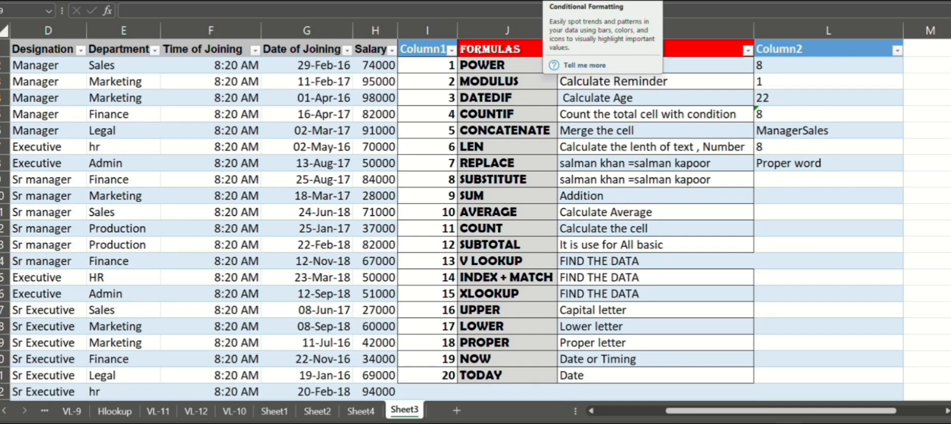
left_click(794, 176)
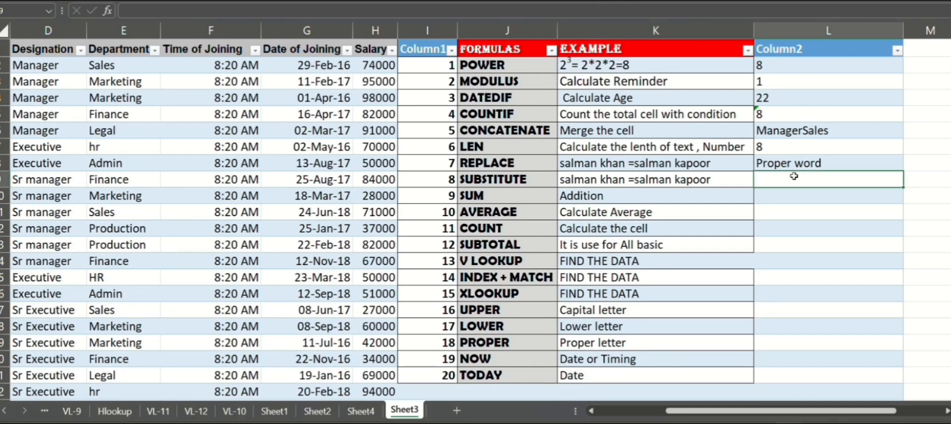
type("=sub")
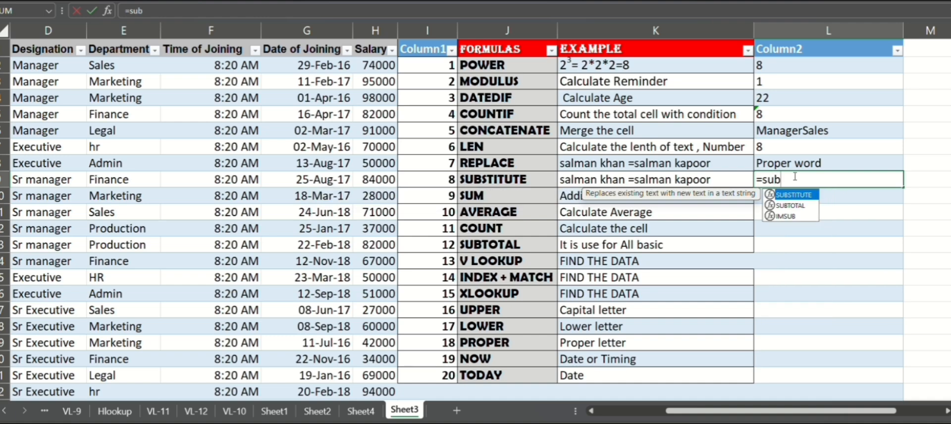
key("Tab")
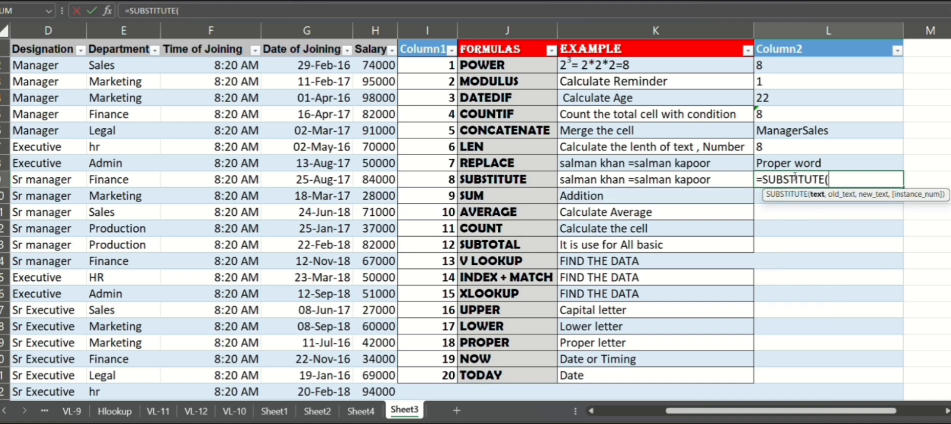
left_click(614, 341)
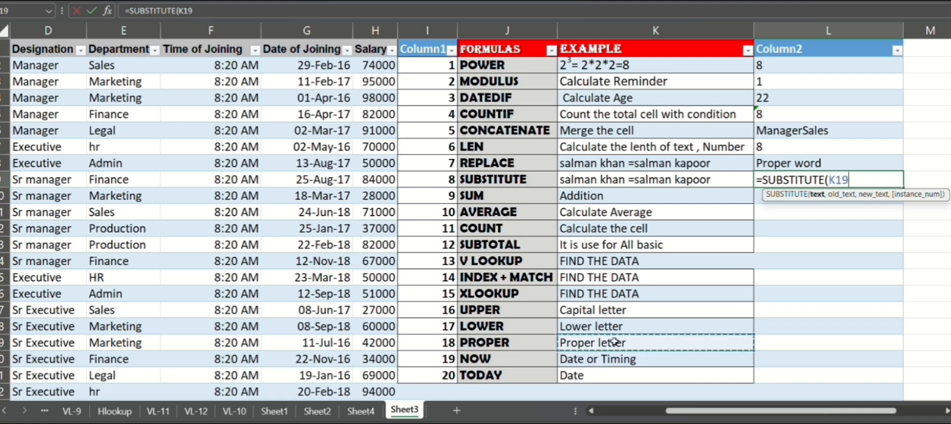
type(",")
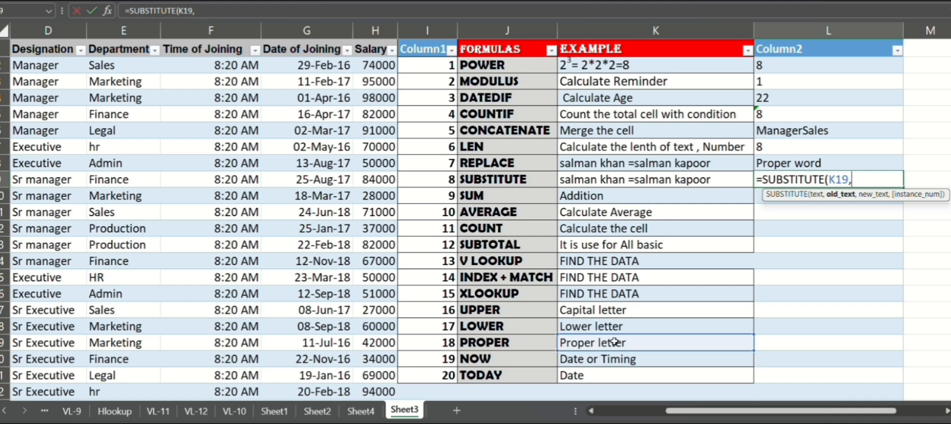
type("\"letter\",")
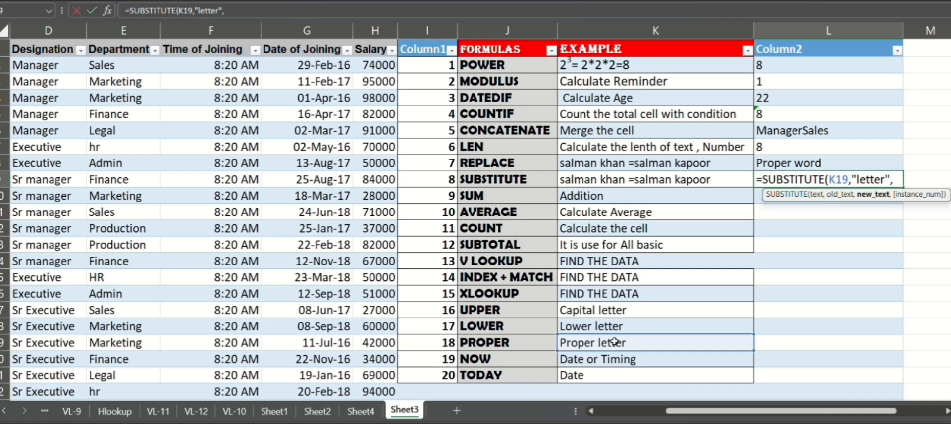
type("\"word\")")
key("Return")
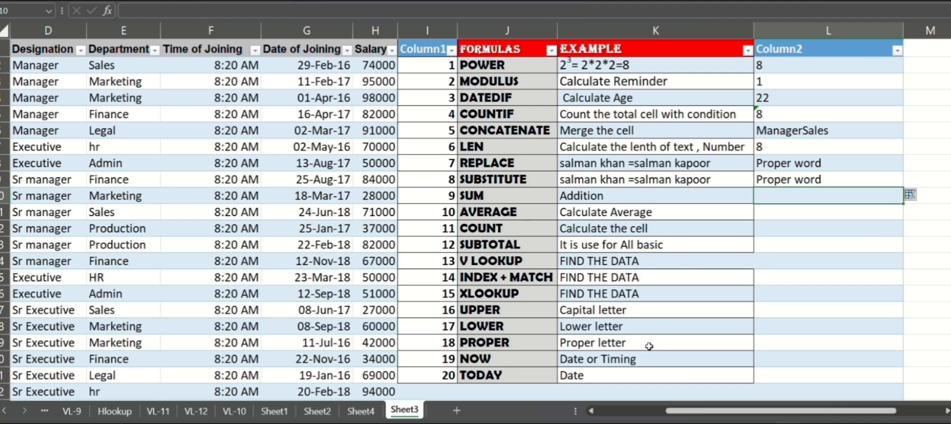
Step: Enter a SUM formula in L10 adding the numbers in I2:I21
left_click(483, 198)
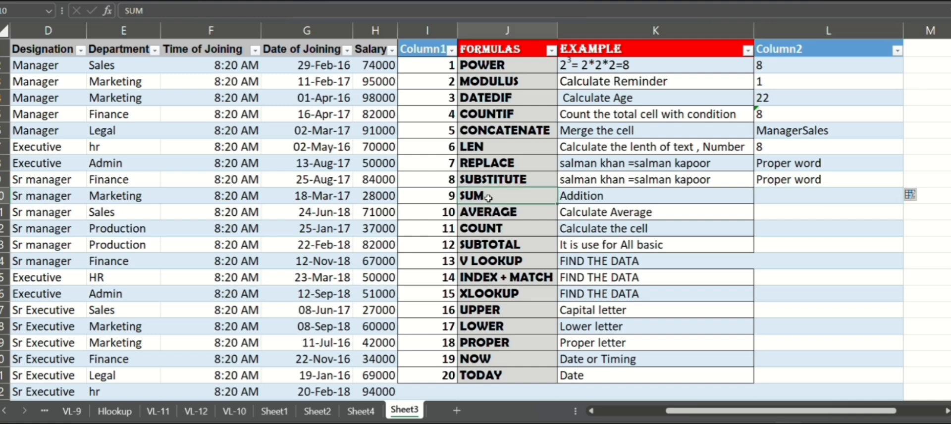
left_click(826, 196)
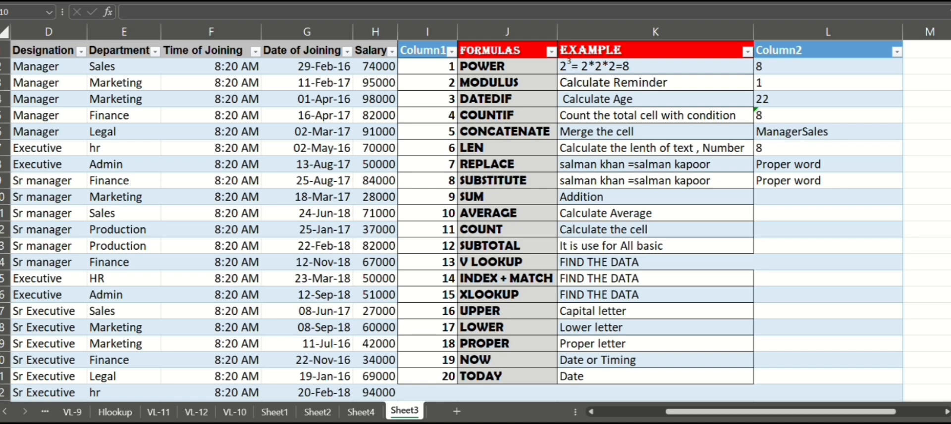
left_click(792, 200)
type("=sum")
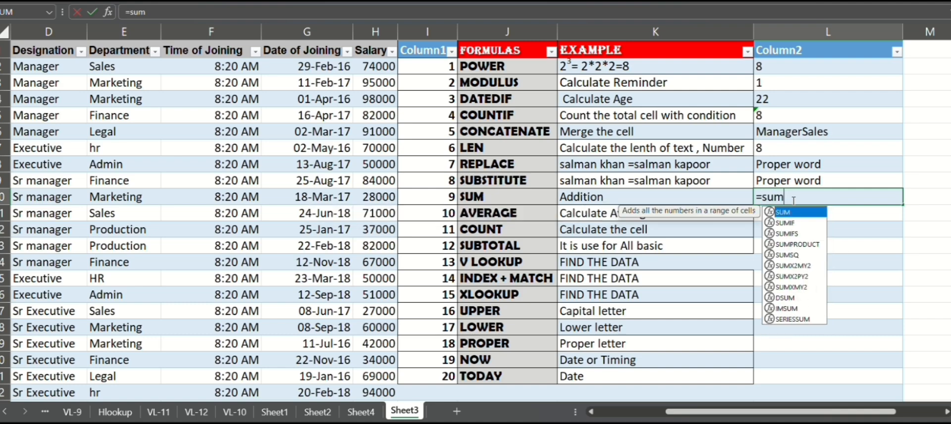
key("Tab")
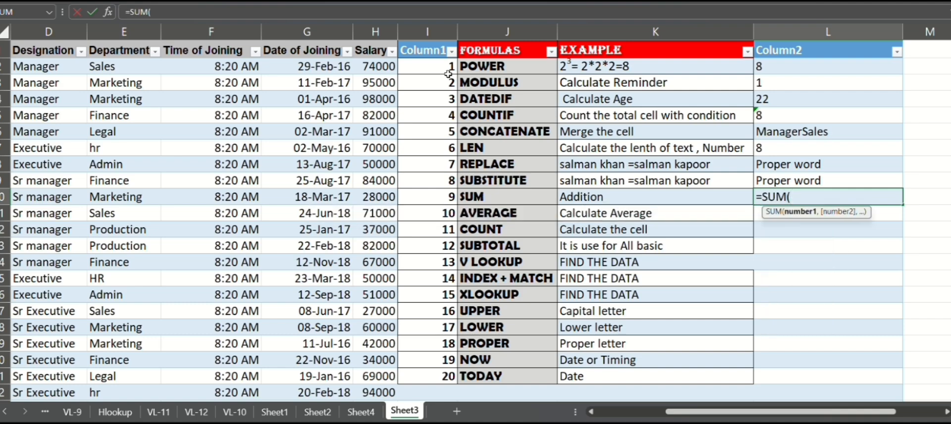
left_click(429, 65)
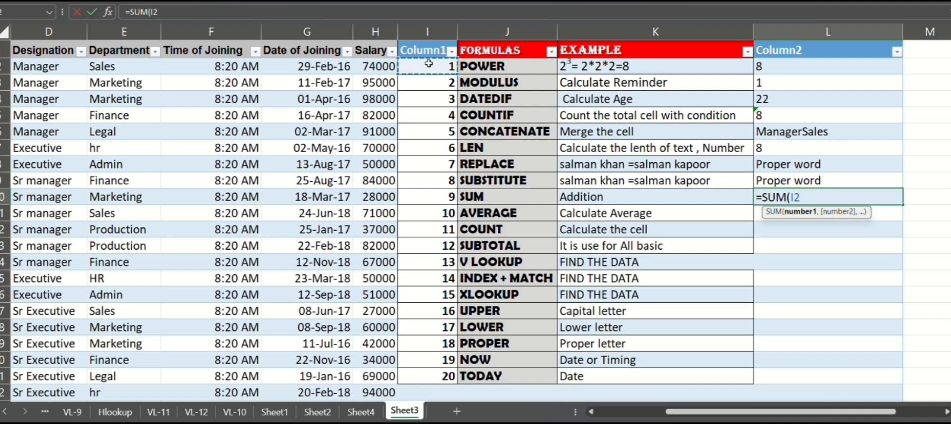
key("ctrl+shift+Down")
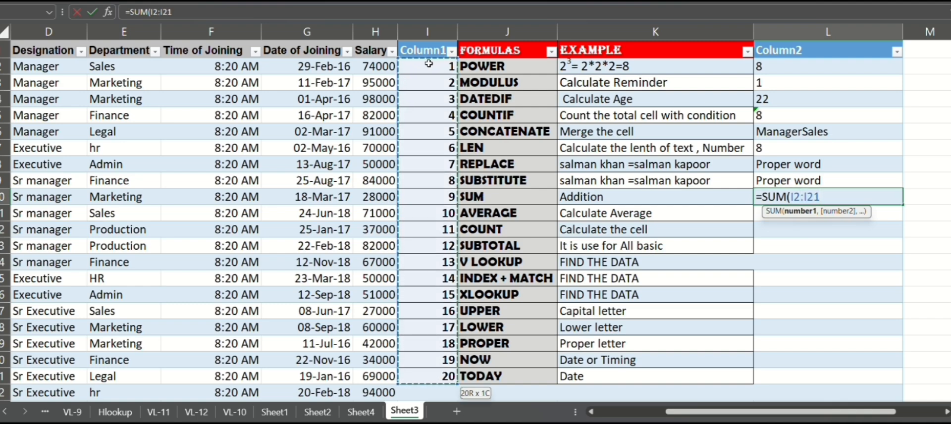
key("Return")
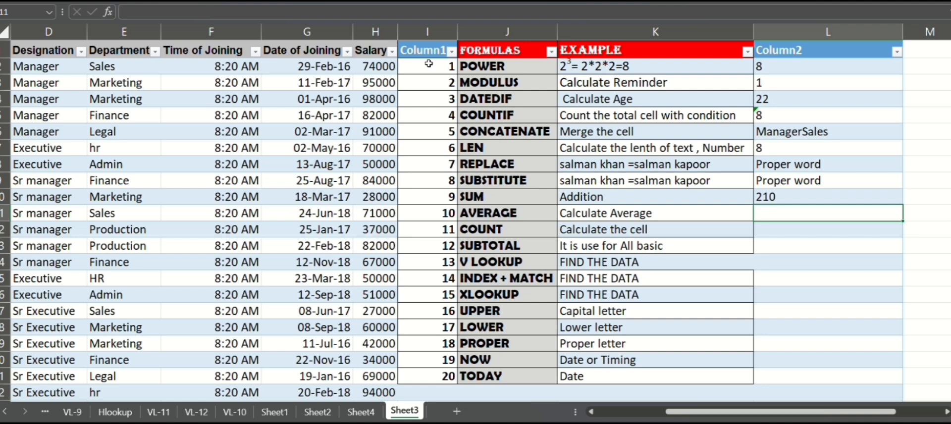
Step: Insert an AutoSum total in I22 beneath the numbered column
scroll(429, 64, "down", 1)
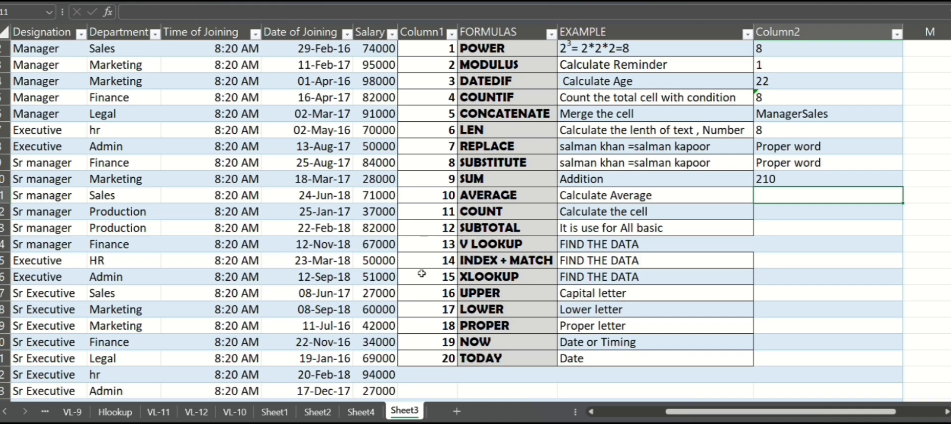
left_click(425, 373)
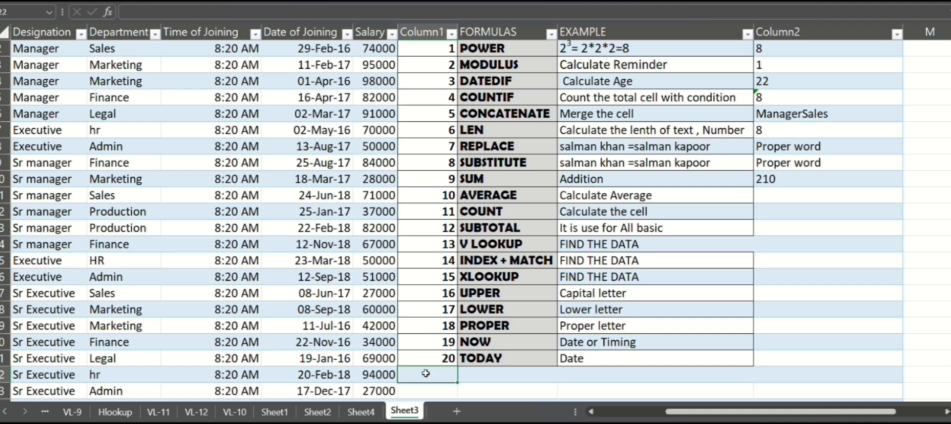
key("alt+equal")
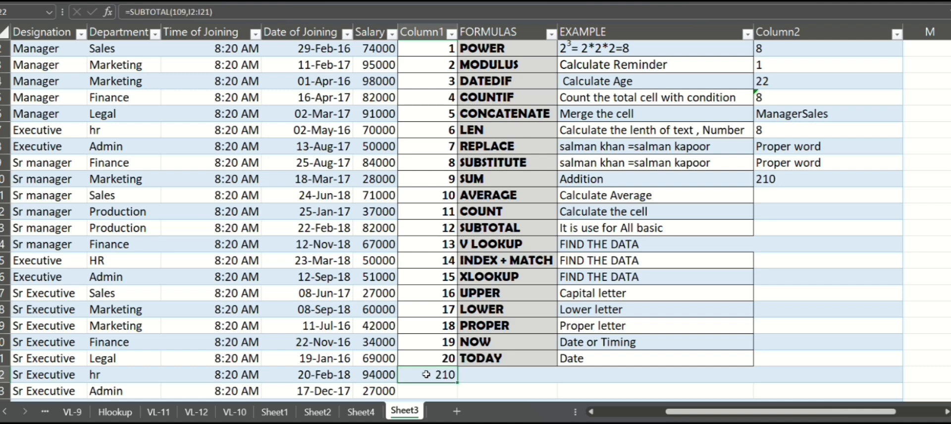
Step: Enter an AVERAGE formula in L11 averaging the numbered cells of column I
left_click(769, 192)
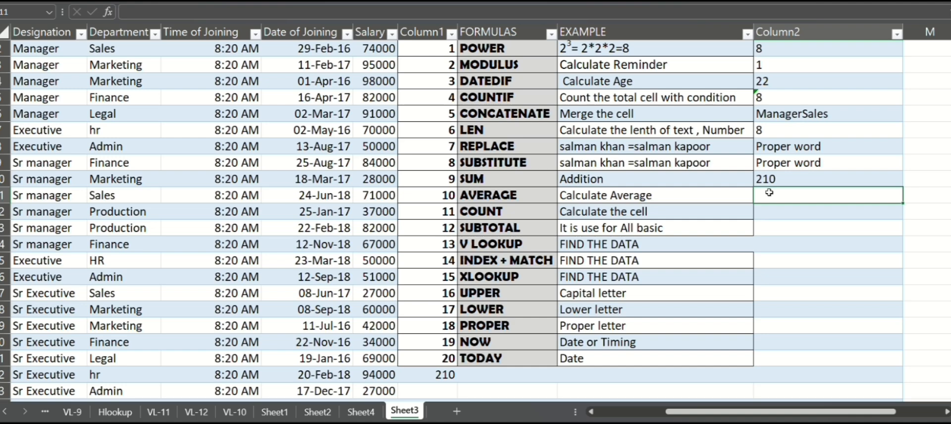
type("=aver")
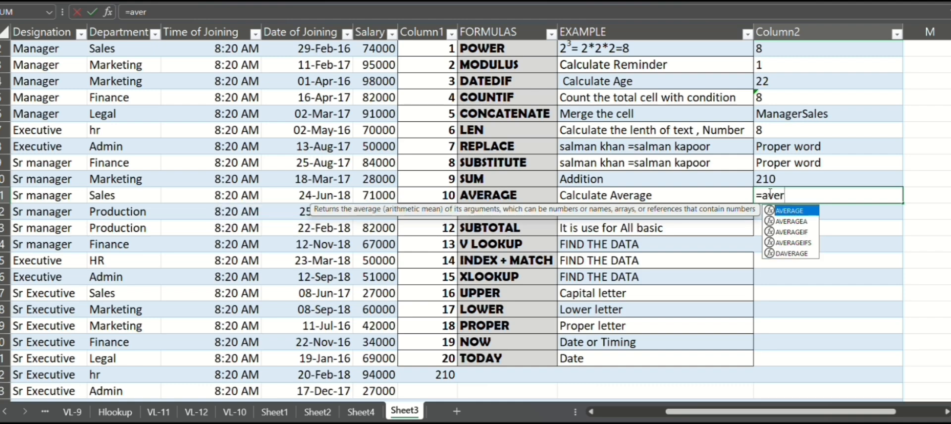
key("Tab")
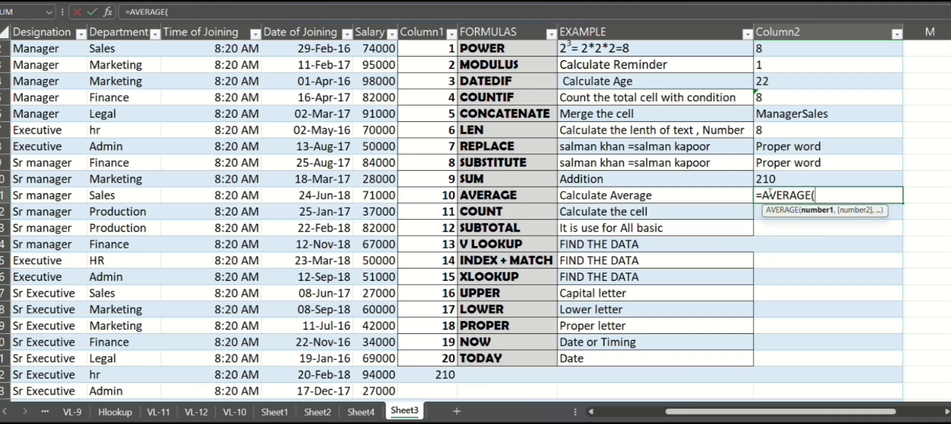
scroll(519, 117, "up", 1)
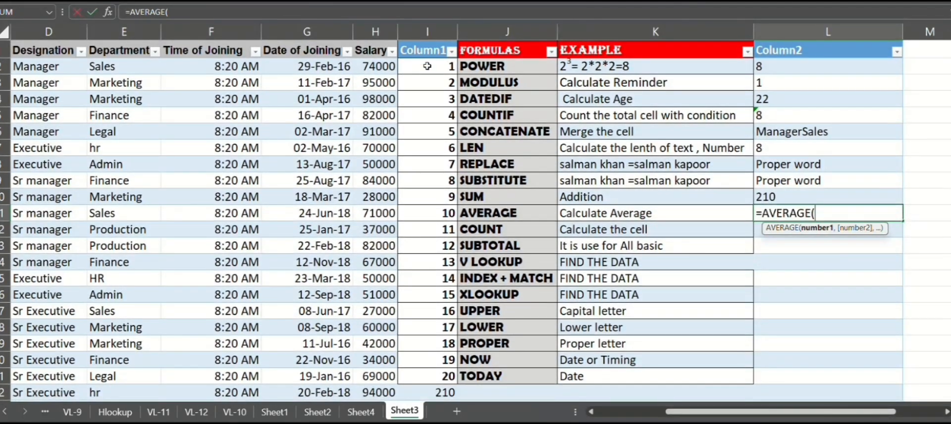
left_click_drag(427, 66, 432, 156)
key("Return")
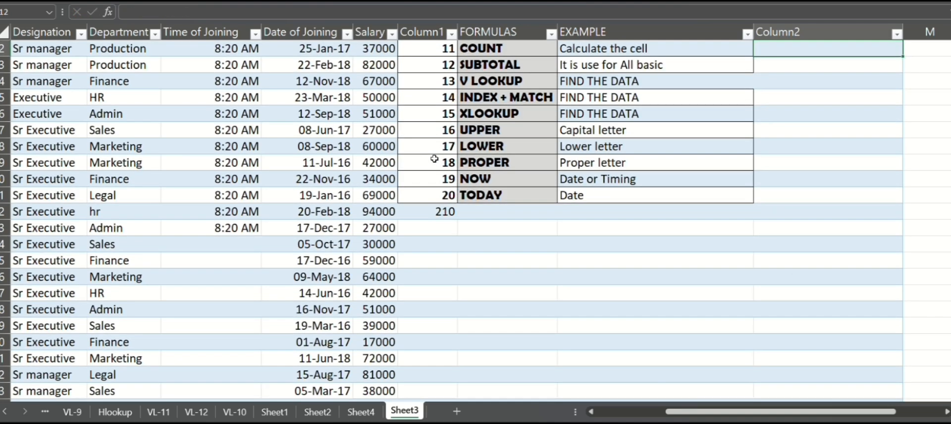
Step: Enter a COUNT formula in L12 counting the numeric cells in I2:I22
scroll(435, 158, "up", 2)
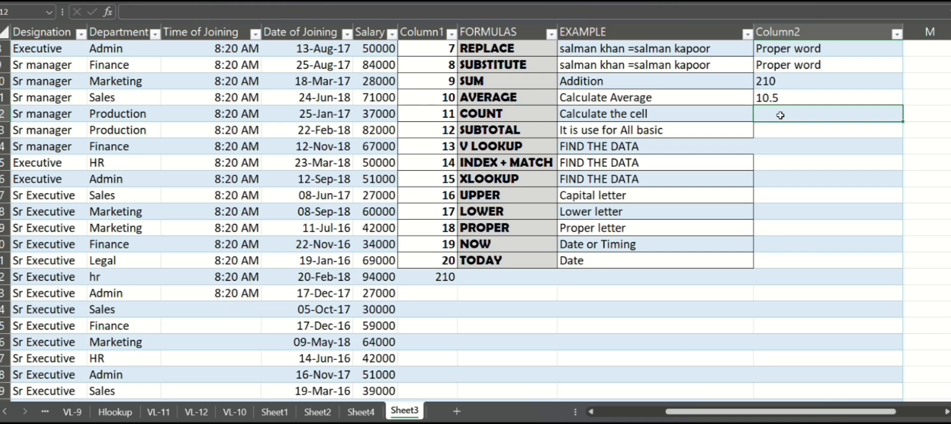
scroll(780, 115, "up", 3)
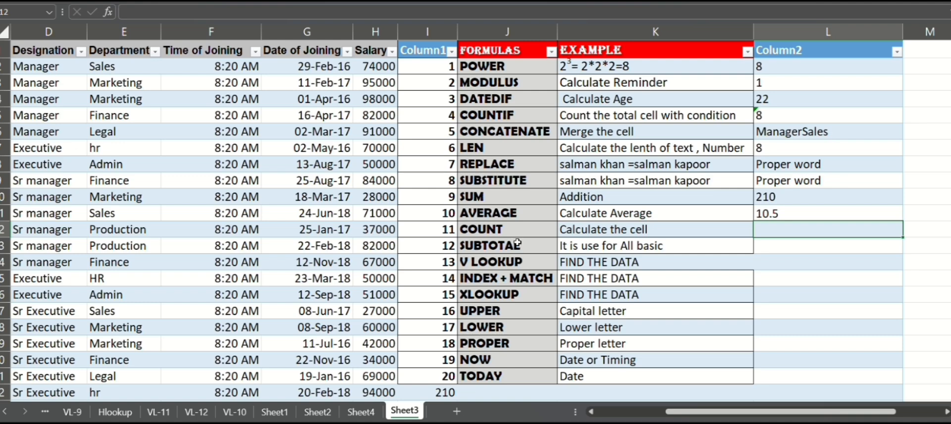
left_click(783, 246)
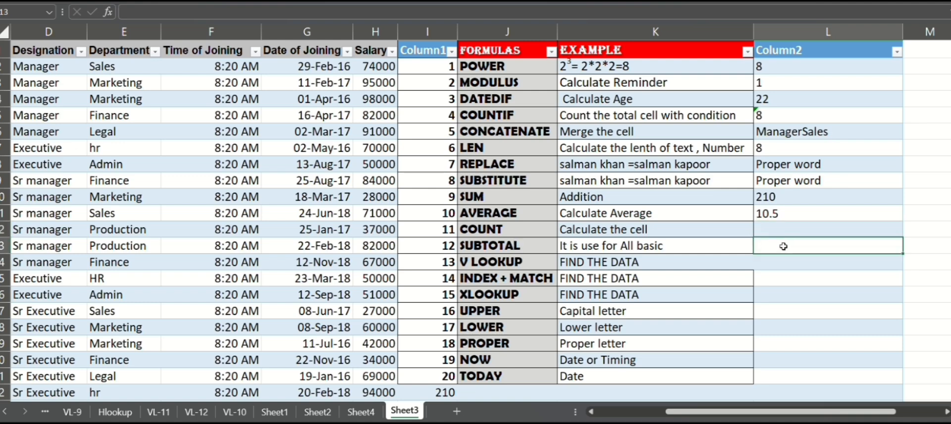
left_click(780, 228)
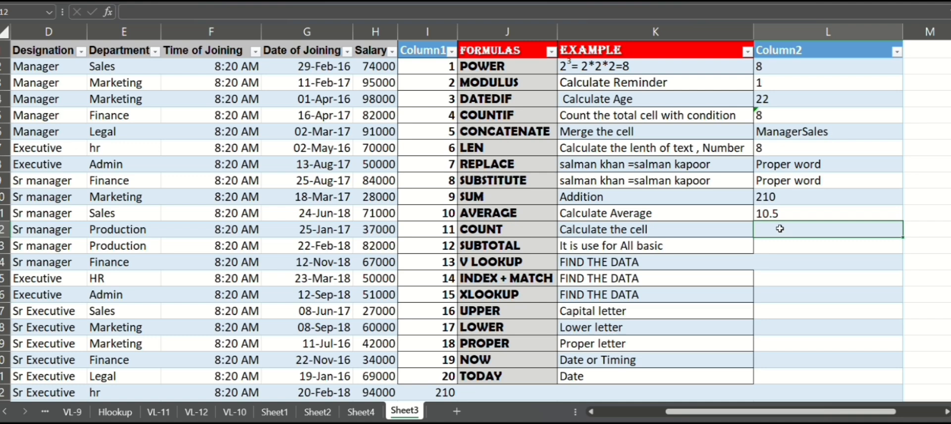
type("=count")
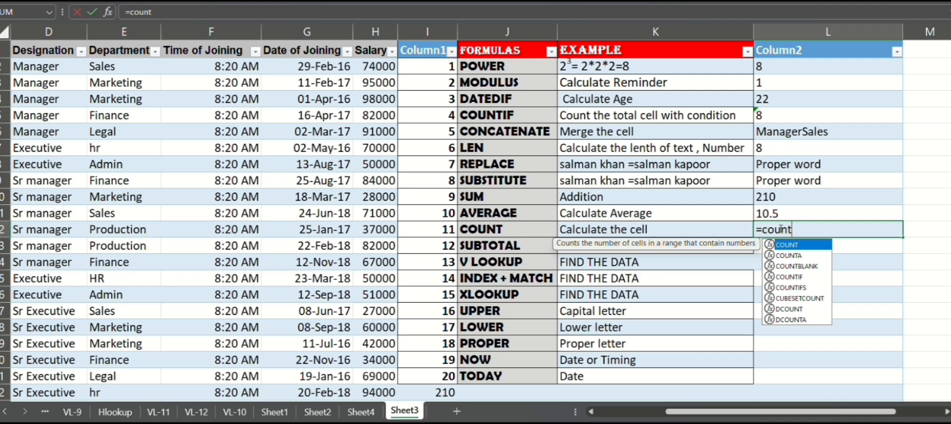
key("Tab")
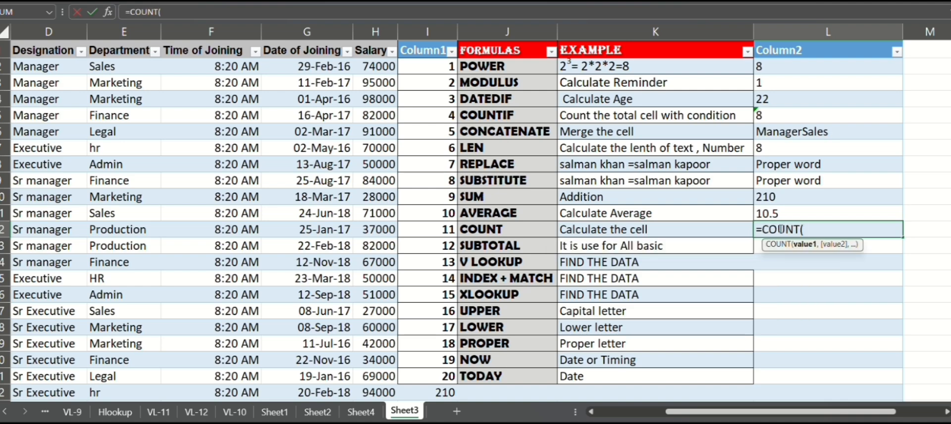
left_click(427, 64)
key("ctrl+shift+Down")
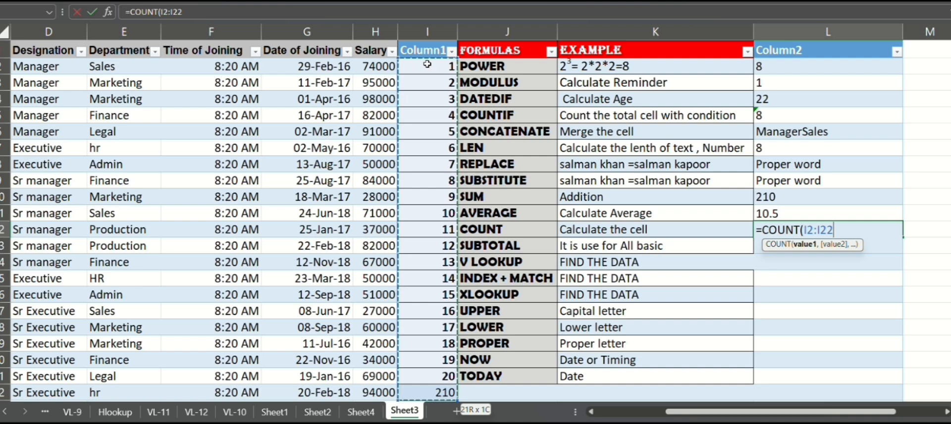
key("Return")
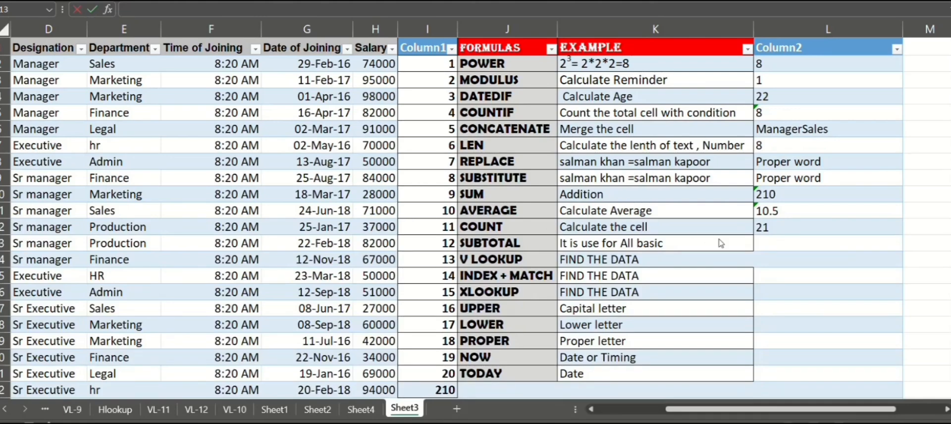
Step: Enter a SUBTOTAL formula in L13 using function 4 (MAX) over the range I2:I22
left_click(775, 245)
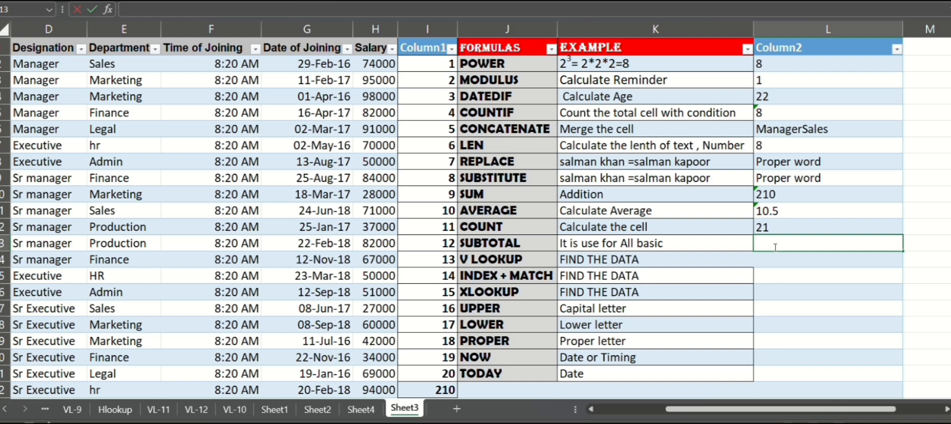
type("=sub")
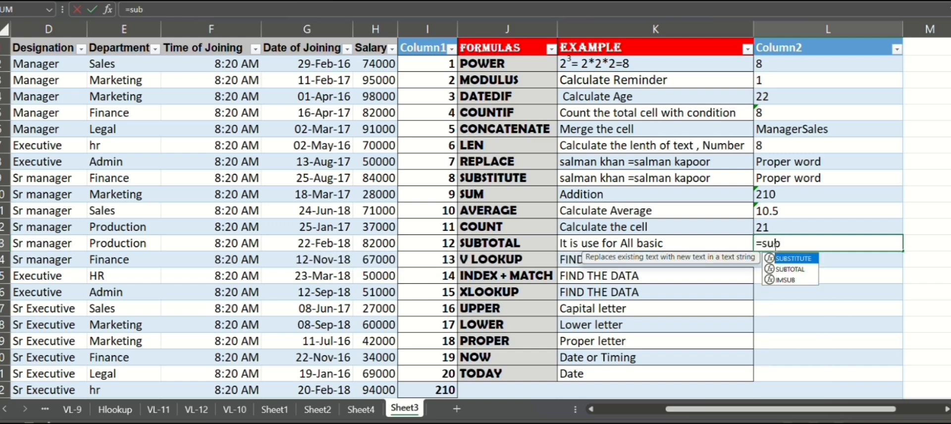
key("Down")
key("Tab")
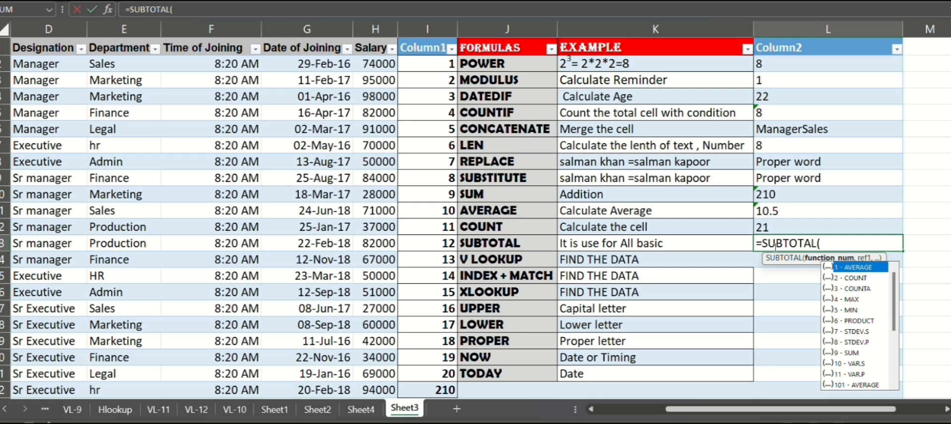
key("Down")
key("Down")
key("Down")
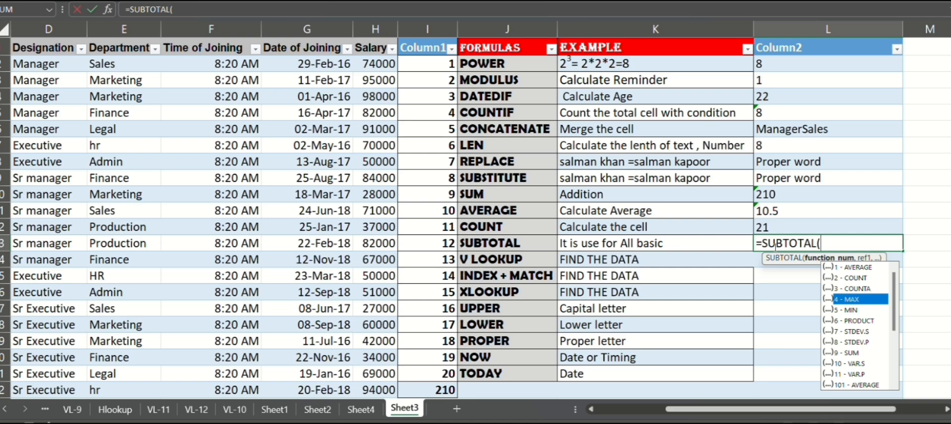
key("Tab")
type(",")
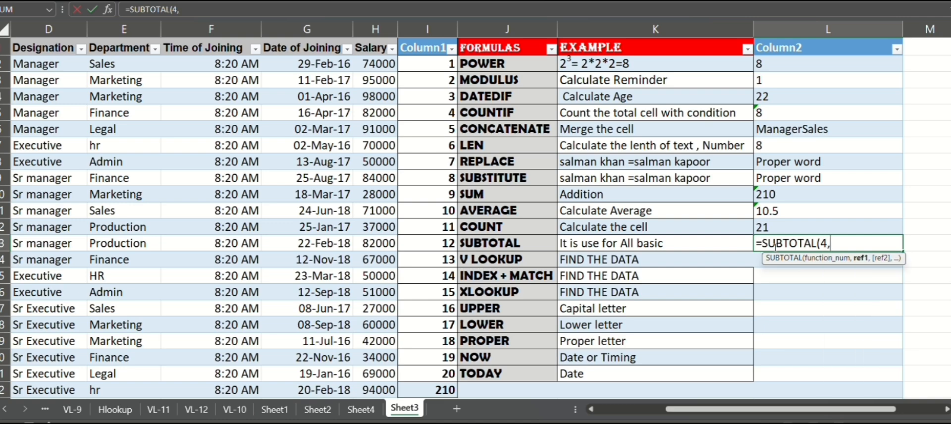
left_click(423, 73)
left_click(429, 64)
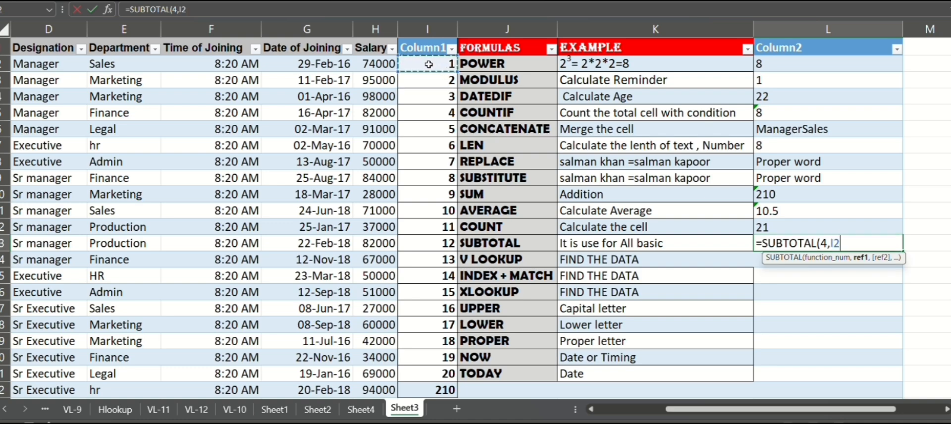
left_click_drag(429, 64, 429, 390)
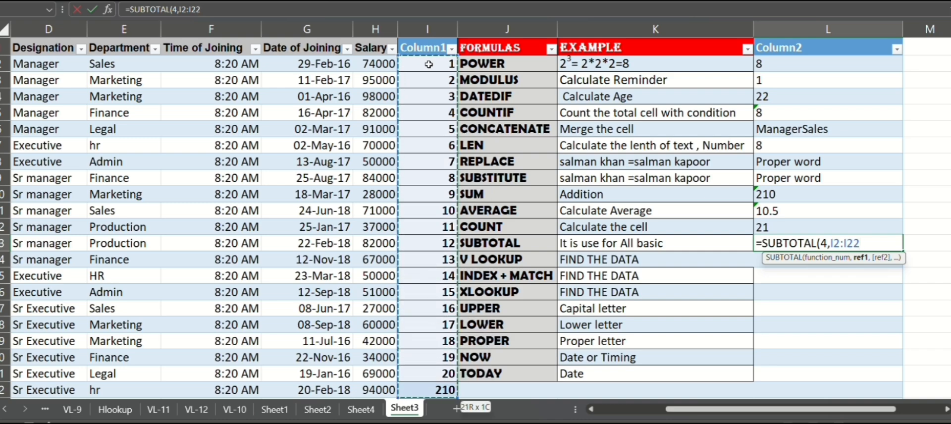
key("Return")
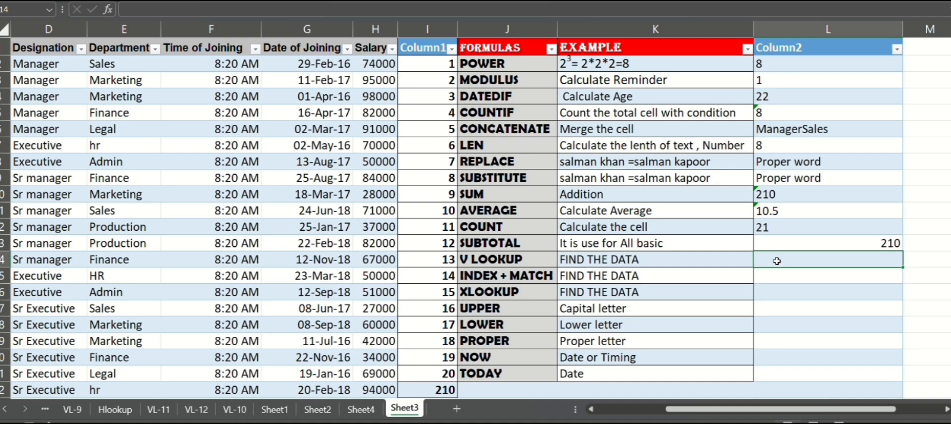
left_click(747, 327)
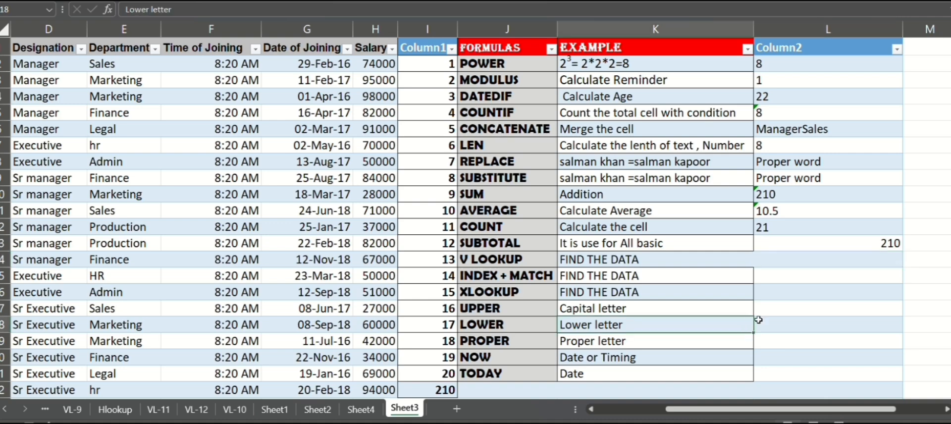
left_click(802, 255)
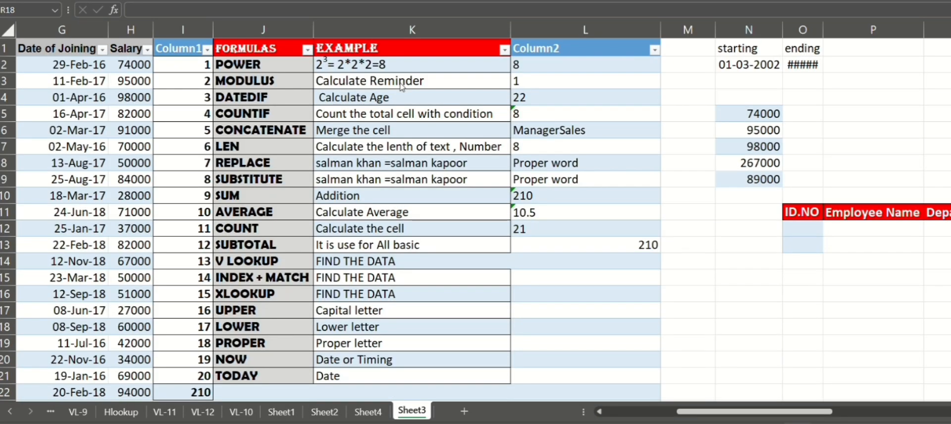
scroll(402, 85, "left", 1)
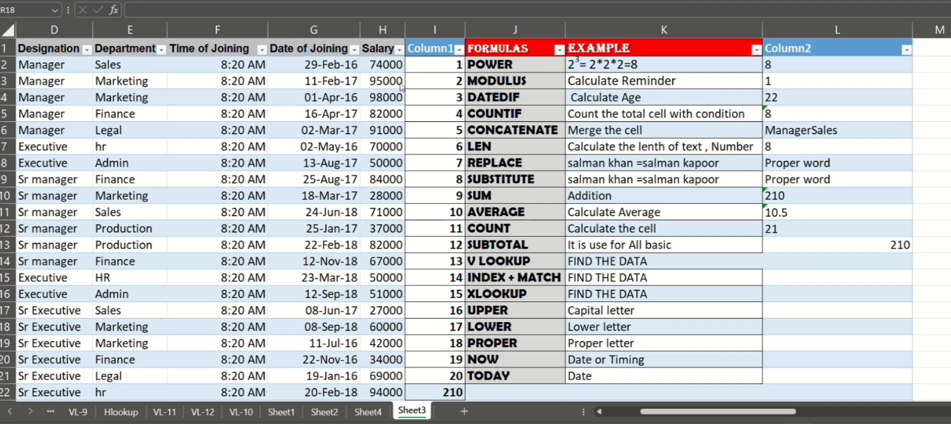
scroll(402, 85, "right", 6)
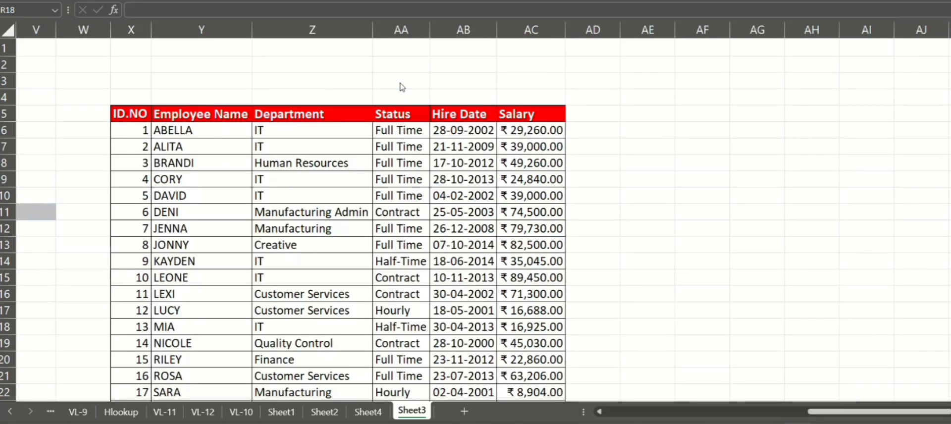
Step: Start a VLOOKUP in P12 that looks up $O$12 in the locked employee table $X$5:$AC$25
scroll(402, 85, "left", 1)
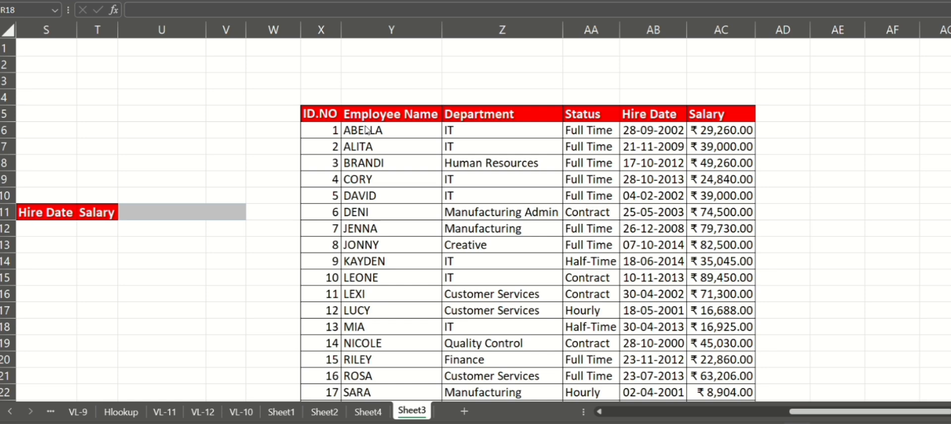
scroll(367, 131, "left", 5)
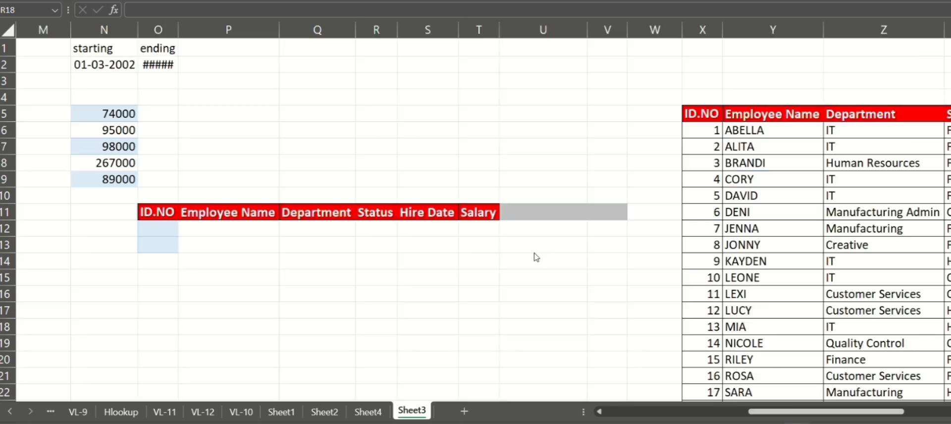
scroll(539, 257, "right", 3)
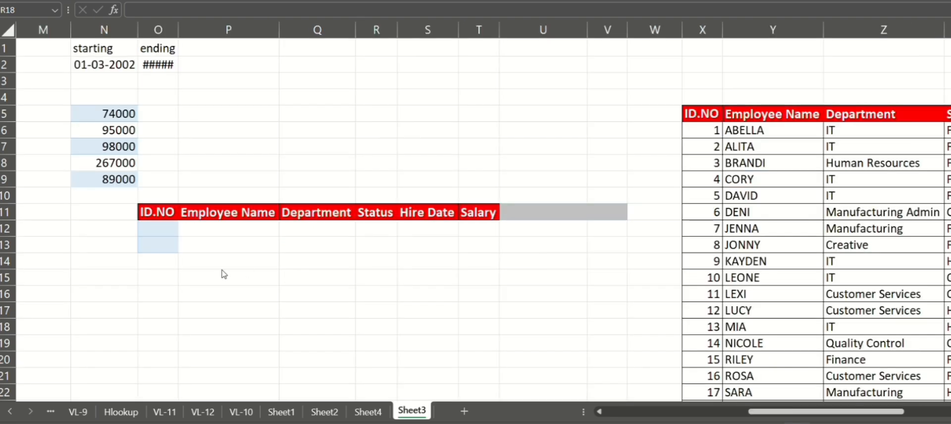
left_click(239, 224)
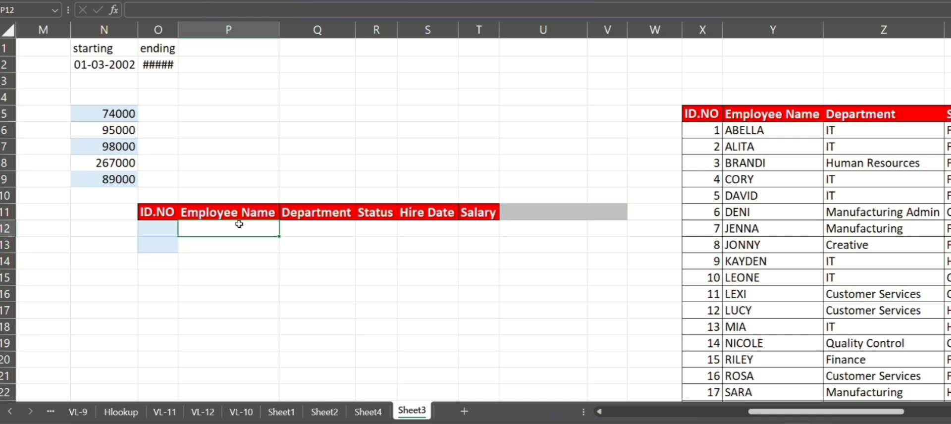
type("=vl")
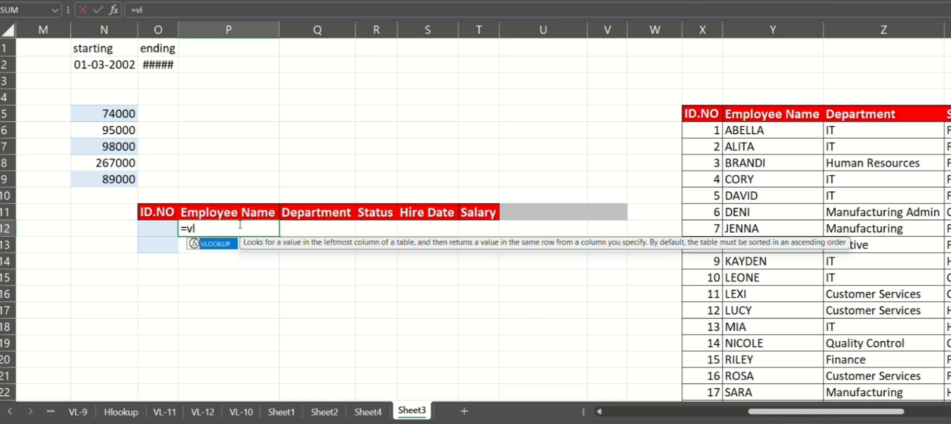
key("Tab")
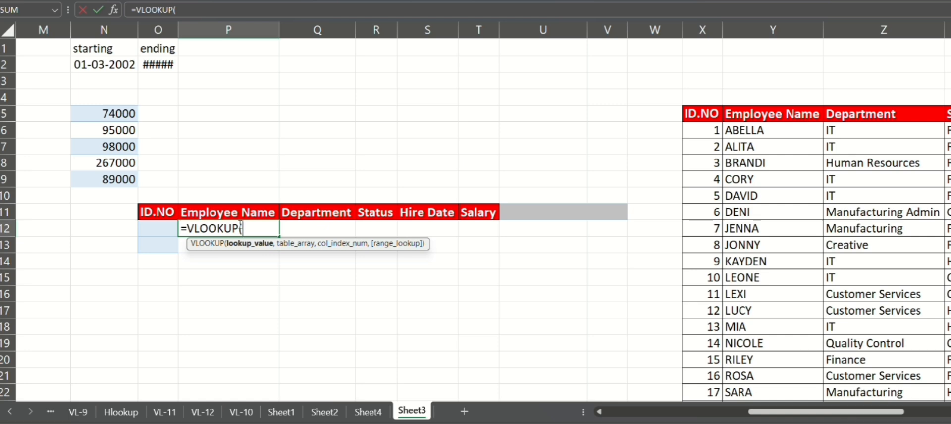
left_click(160, 234)
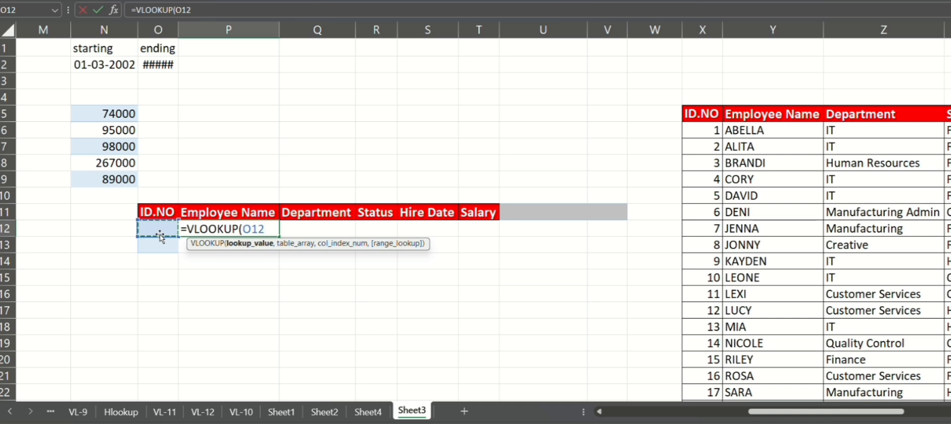
key("F4")
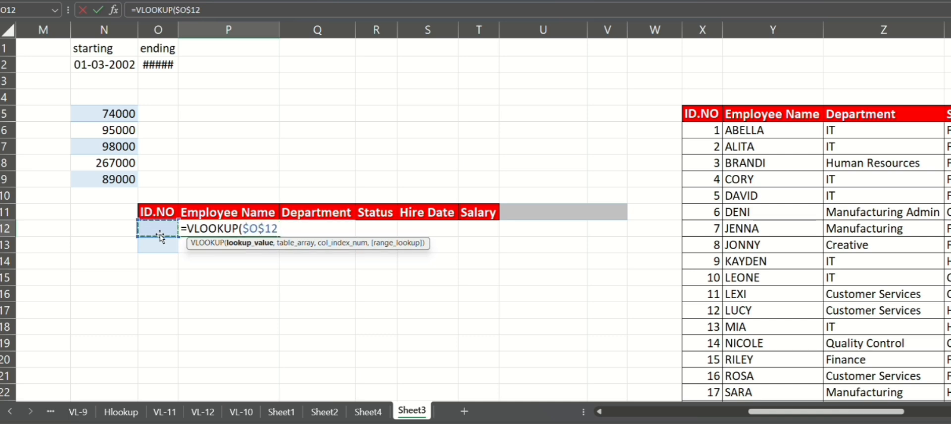
type(",")
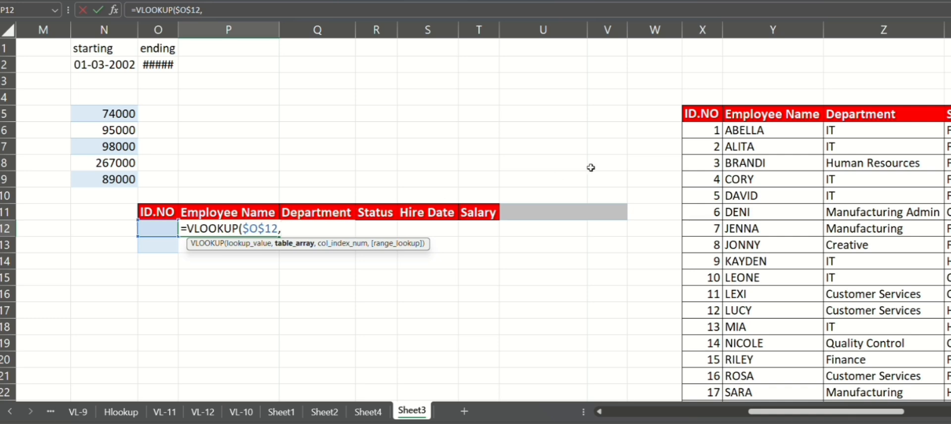
left_click(712, 115)
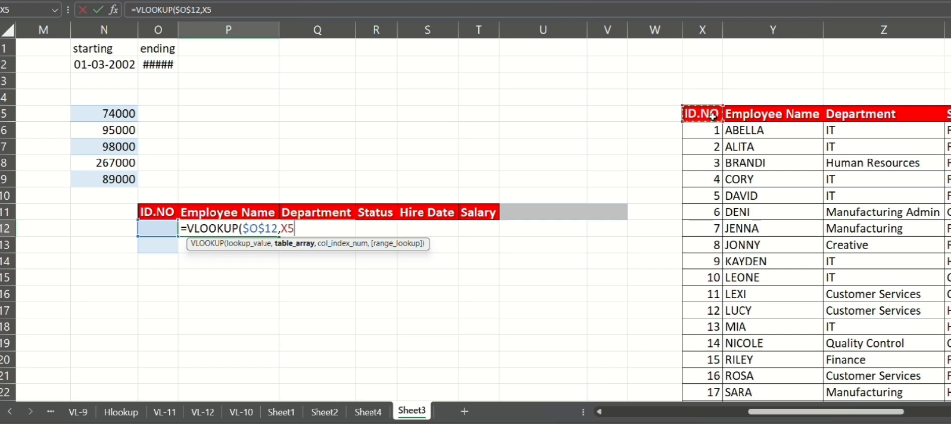
key("ctrl+shift+Right")
key("ctrl+shift+Down")
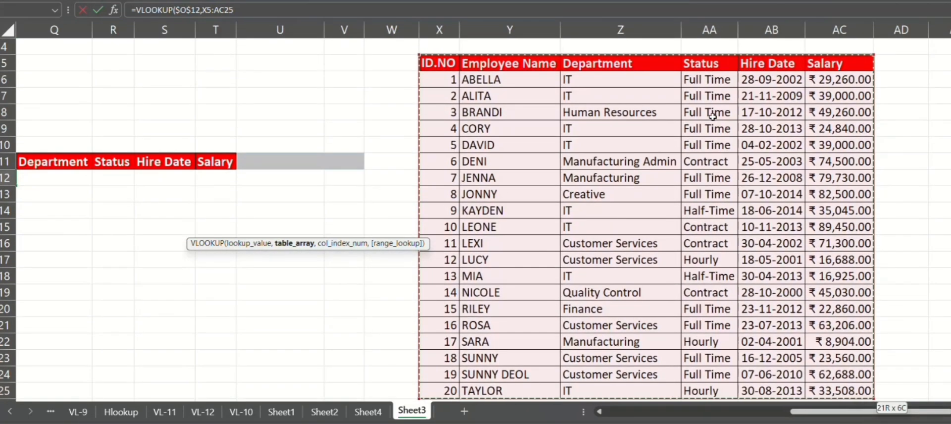
key("F4")
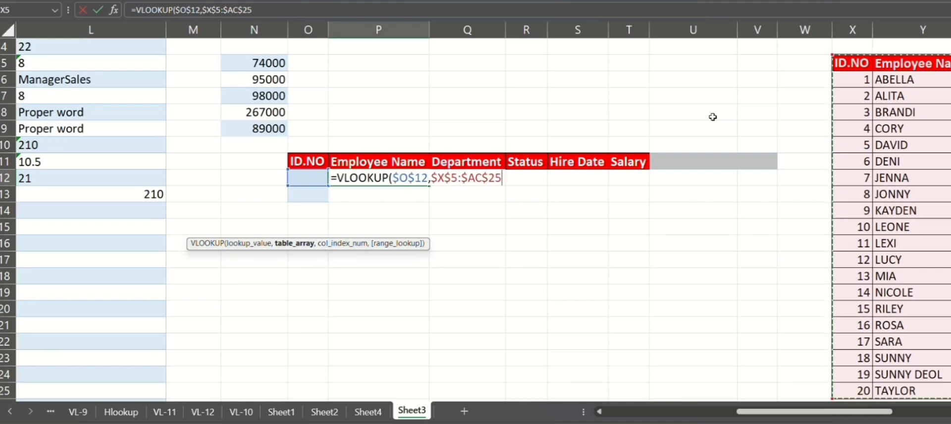
type(",")
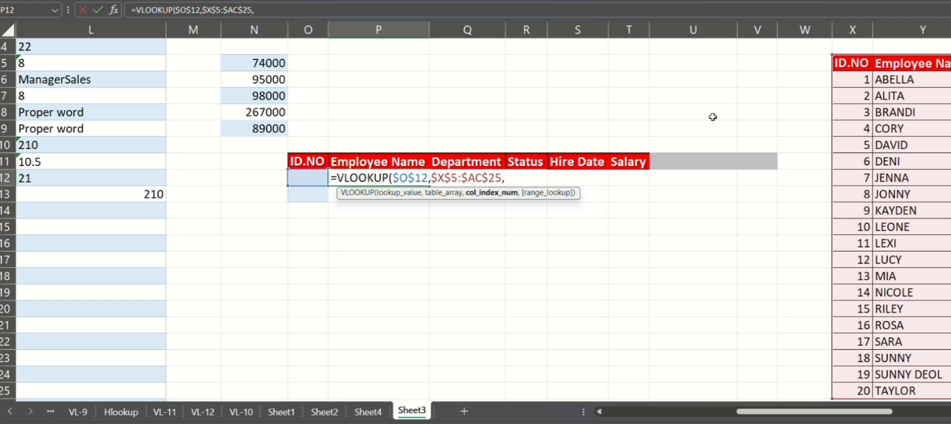
Step: Finish the VLOOKUP with the column array {2,3,4,5,6} and an exact match (FALSE)
type("{2,3,4,5")
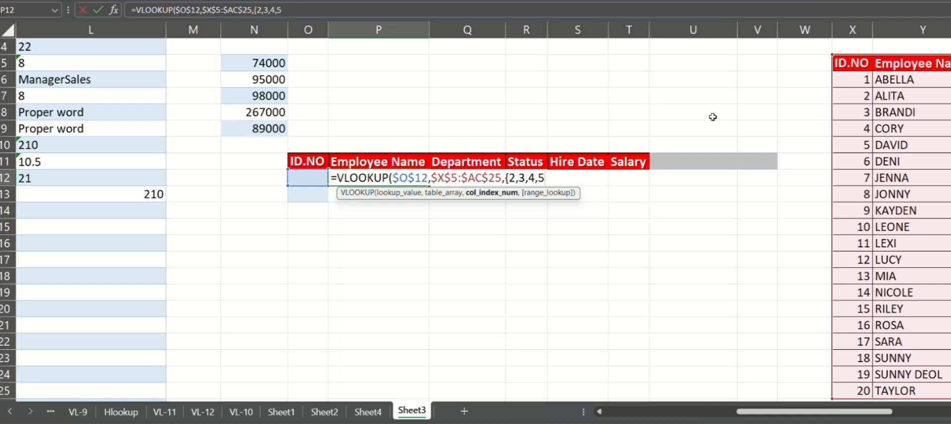
type(",6},")
key("Down")
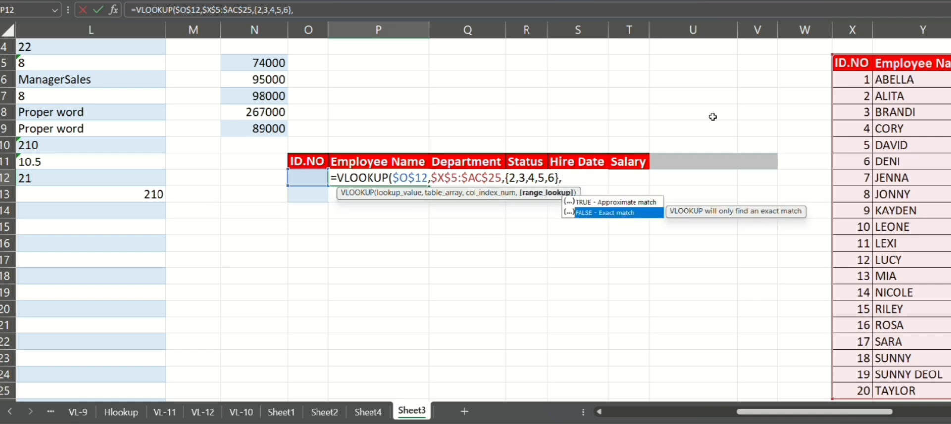
key("Tab")
key("Return")
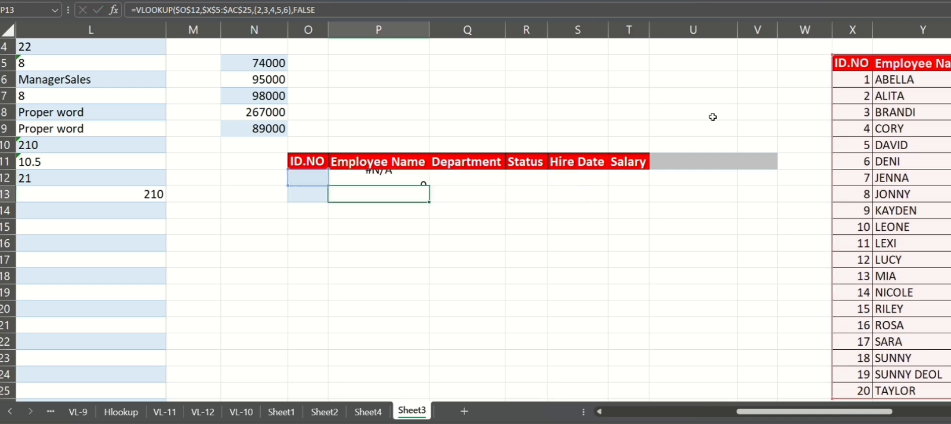
Step: Enter the ID 6 in O12 as the lookup value
left_click(302, 183)
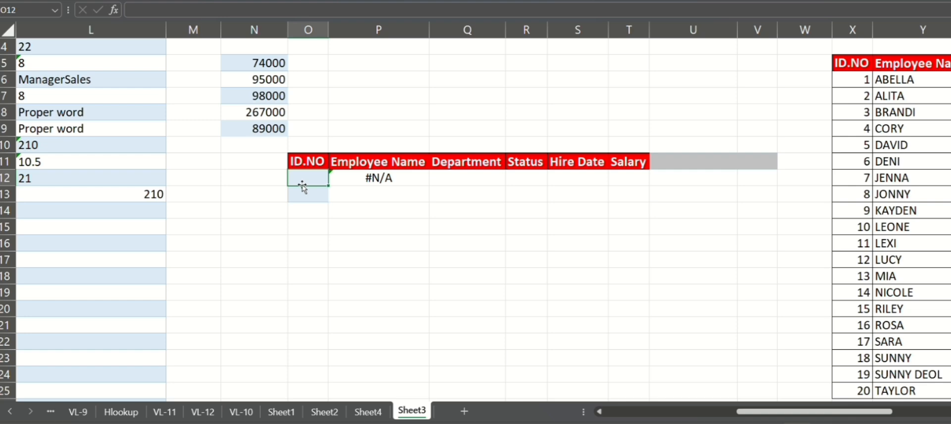
type("6")
key("Return")
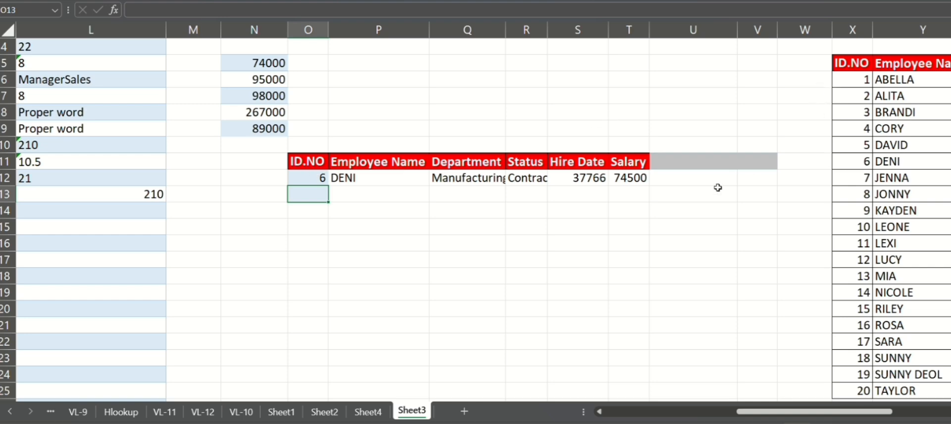
Step: Autofit the widths of the Department and Status result columns Q and R
scroll(666, 207, "right", 2)
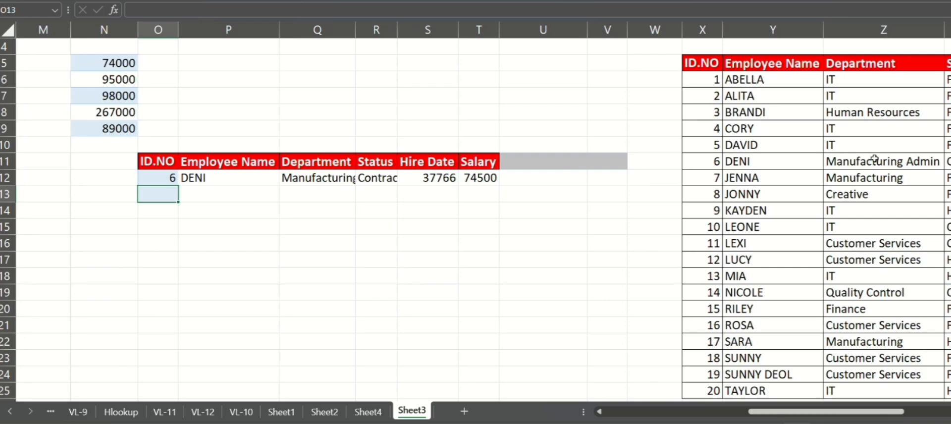
scroll(817, 160, "right", 3)
scroll(874, 158, "left", 4)
scroll(874, 159, "right", 1)
scroll(832, 161, "left", 3)
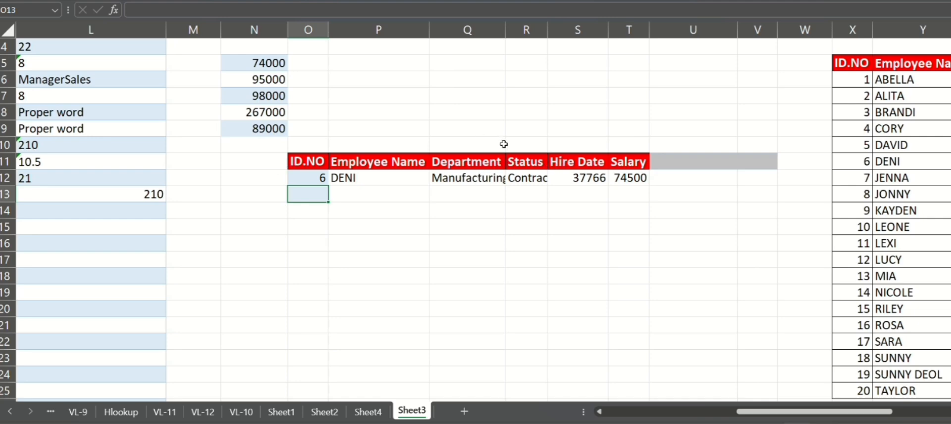
left_click(500, 177)
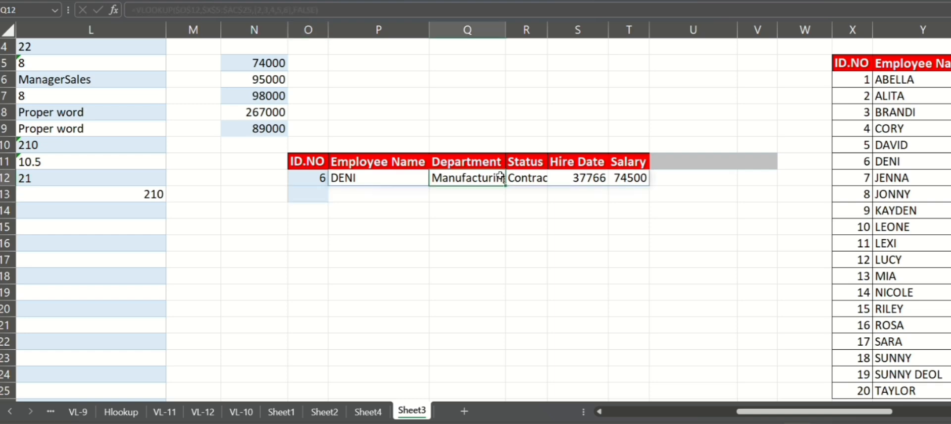
key("alt+h")
key("o")
key("i")
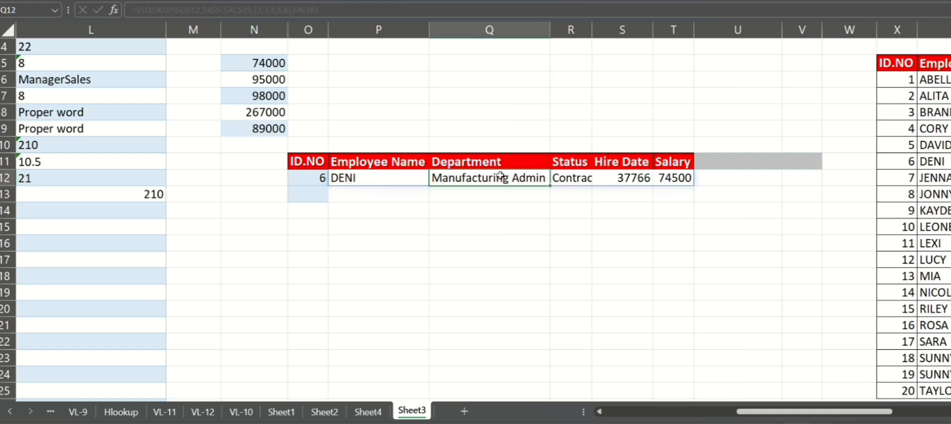
left_click(569, 174)
key("alt+h")
key("o")
key("i")
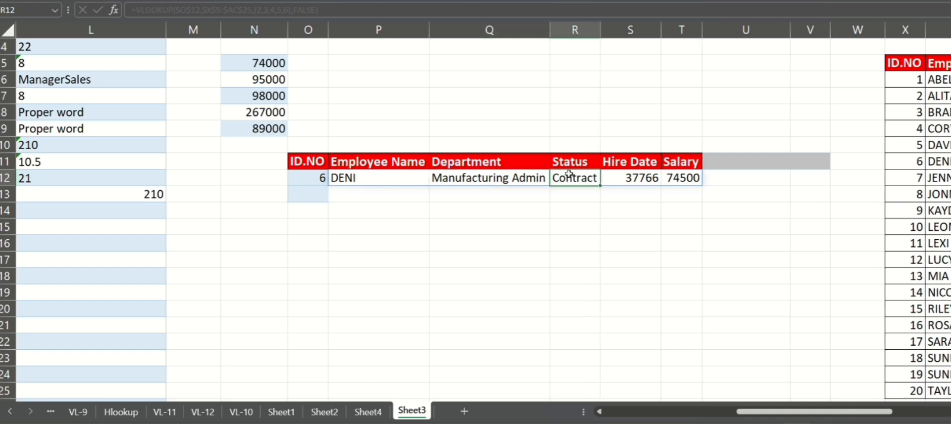
left_click(635, 273)
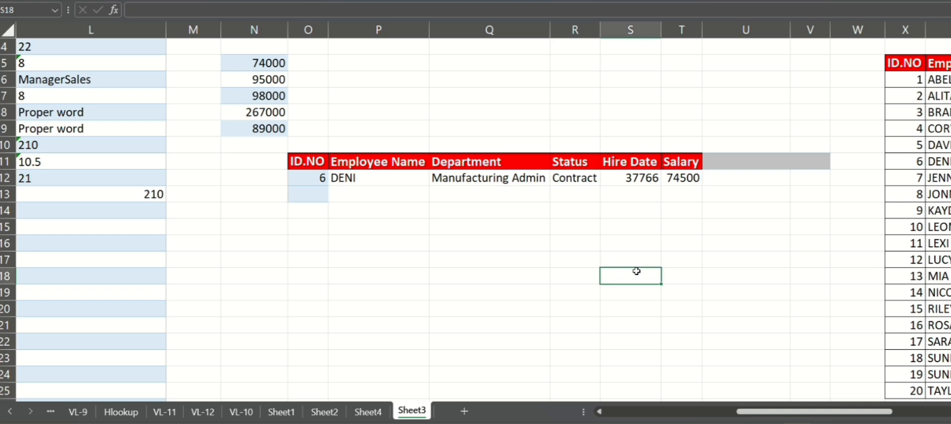
scroll(635, 297, "down", 1)
scroll(288, 163, "up", 1)
scroll(288, 162, "left", 3)
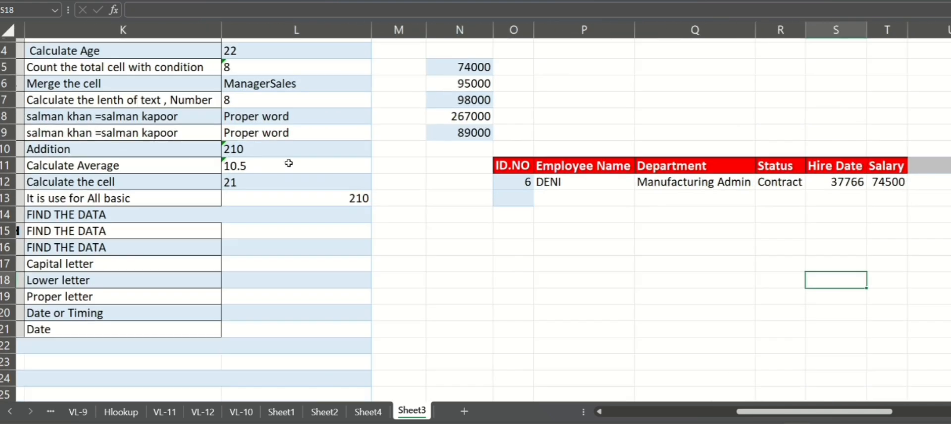
scroll(288, 163, "left", 2)
scroll(289, 163, "right", 3)
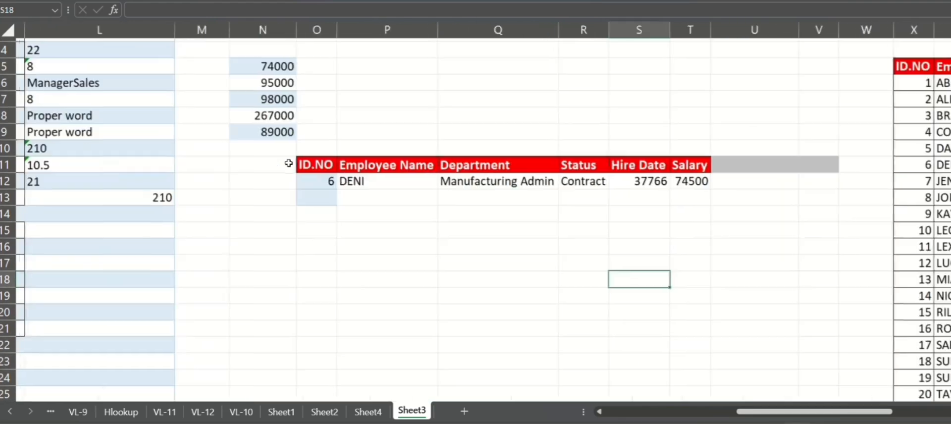
Step: Start an INDEX formula in P13 using the locked employee table $X$5:$AC$25 as the array
left_click(357, 191)
type("=in")
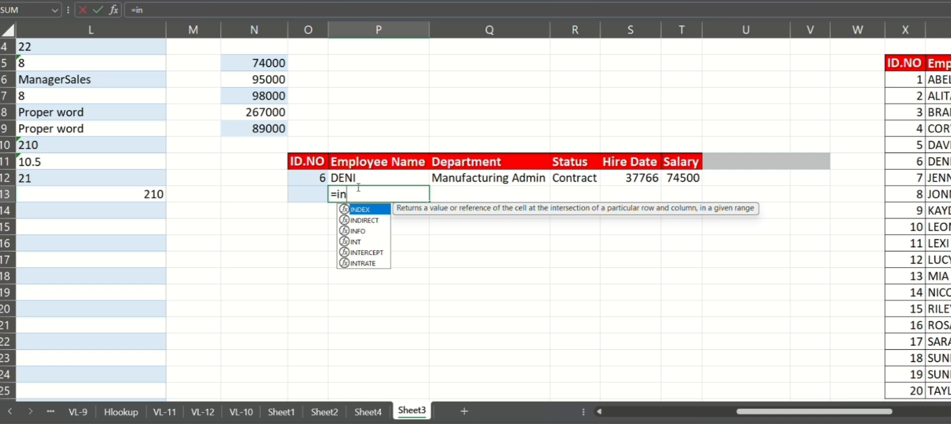
key("Tab")
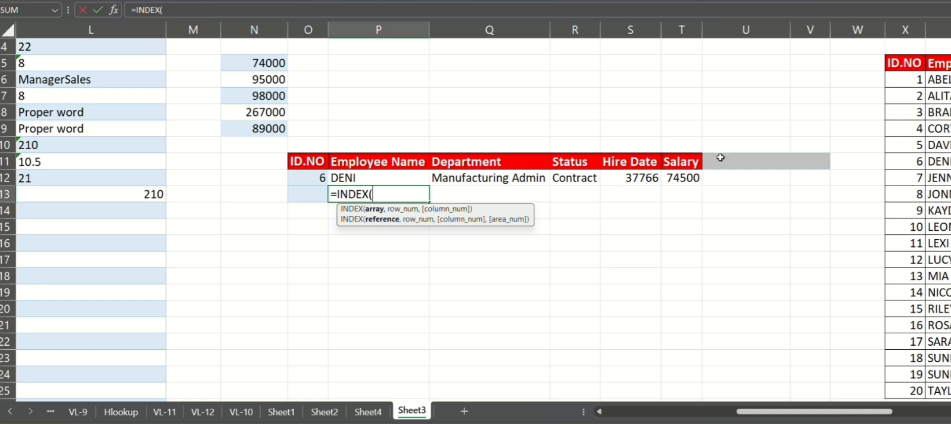
left_click(915, 62)
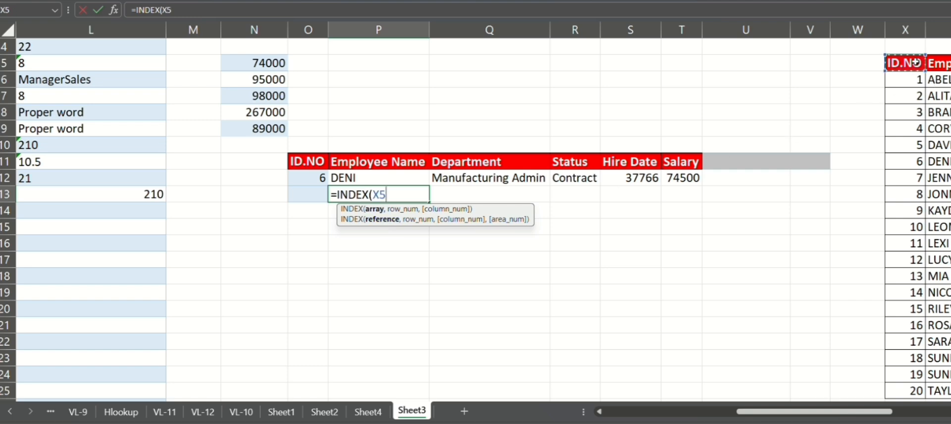
key("ctrl+shift+Right")
key("ctrl+shift+Down")
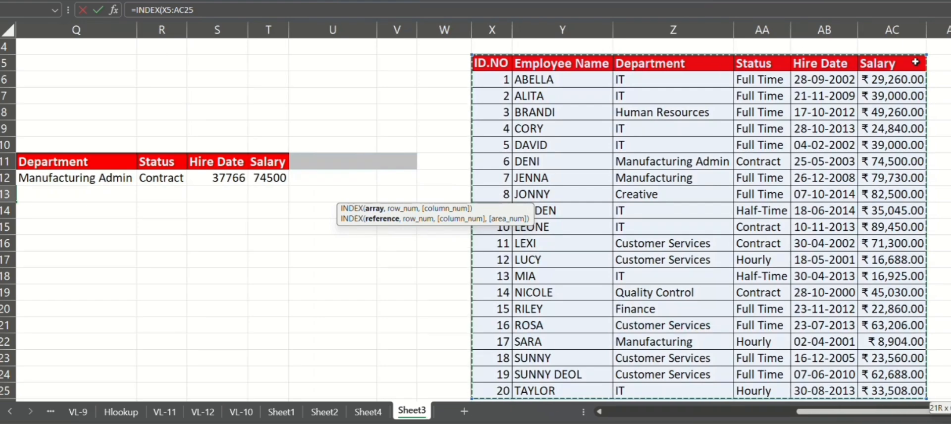
key("F4")
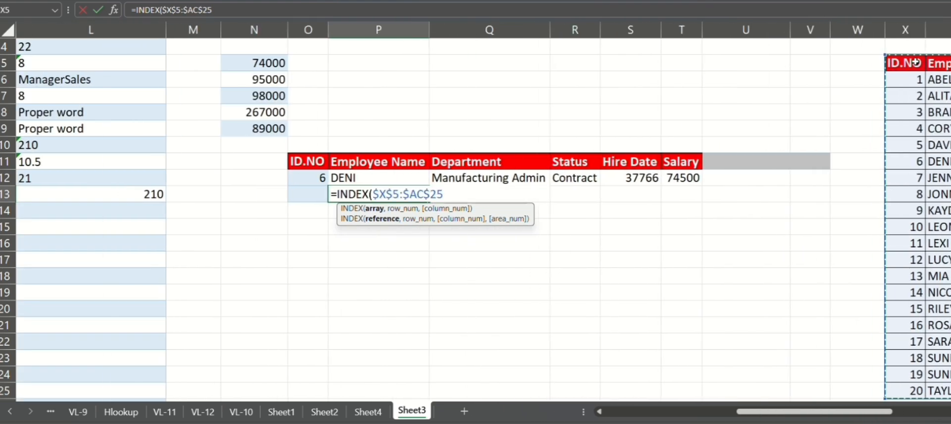
Step: Add the row argument MATCH($O$13,$X$5:$X$25,0) to find the ID's exact position in the ID column
type(",")
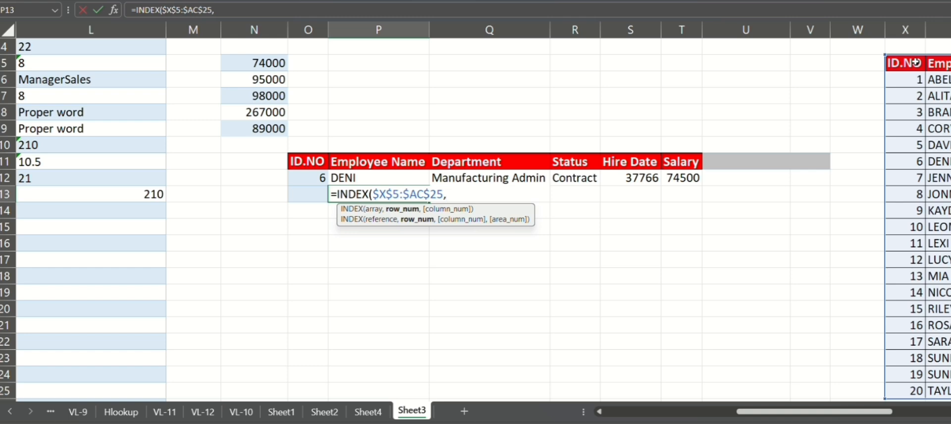
type("match")
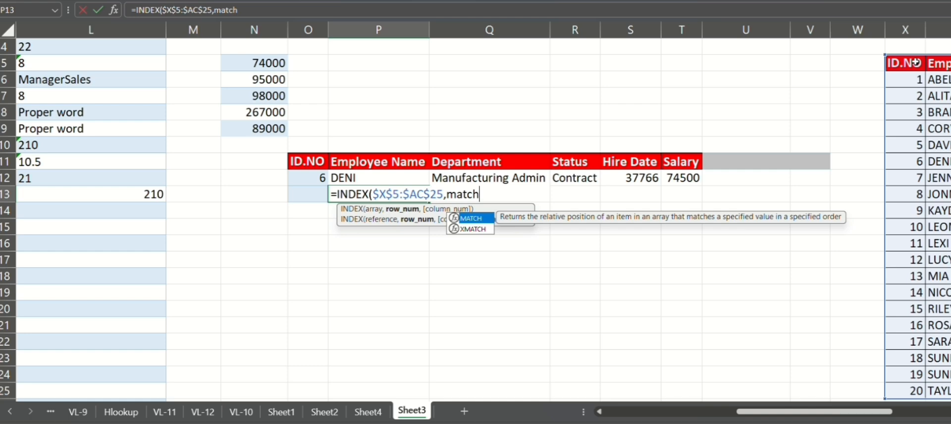
key("Tab")
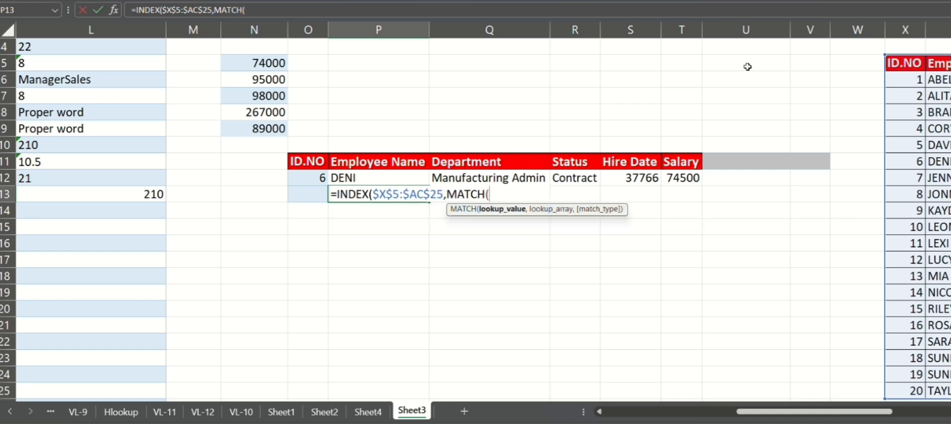
left_click(305, 194)
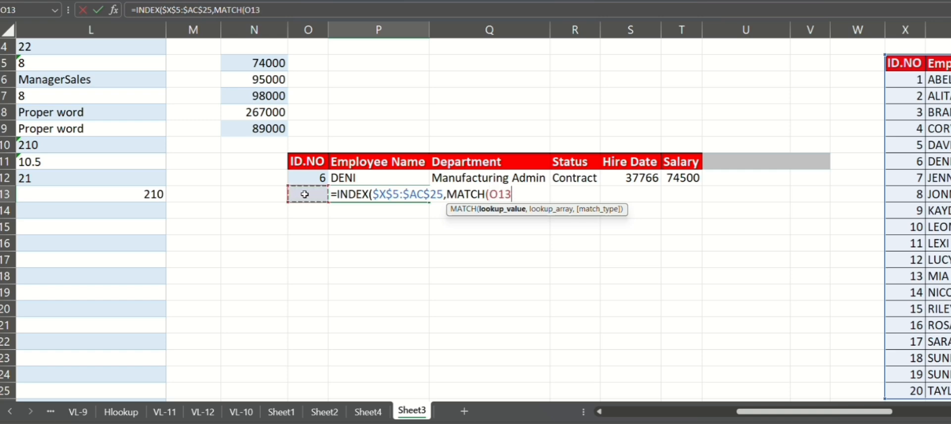
key("F4")
type(",")
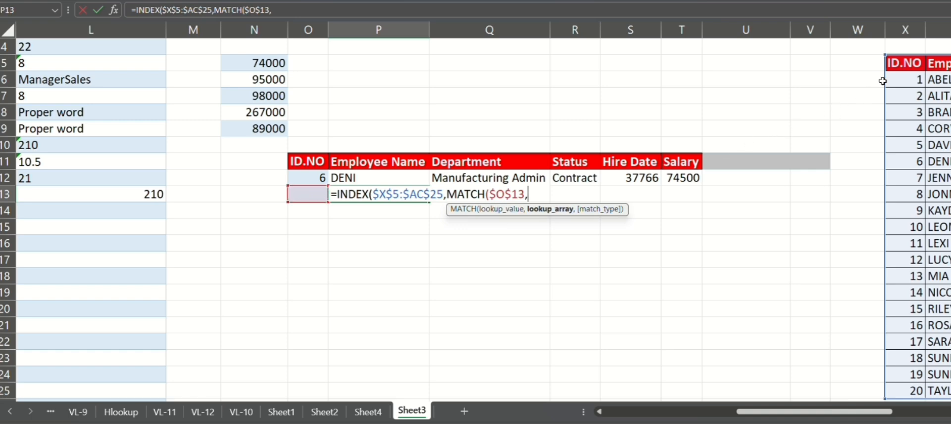
left_click(904, 68)
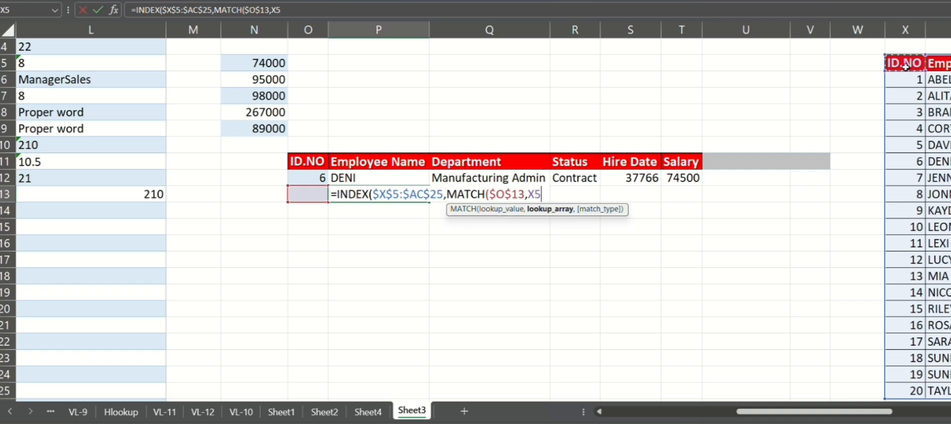
key("ctrl+shift+Down")
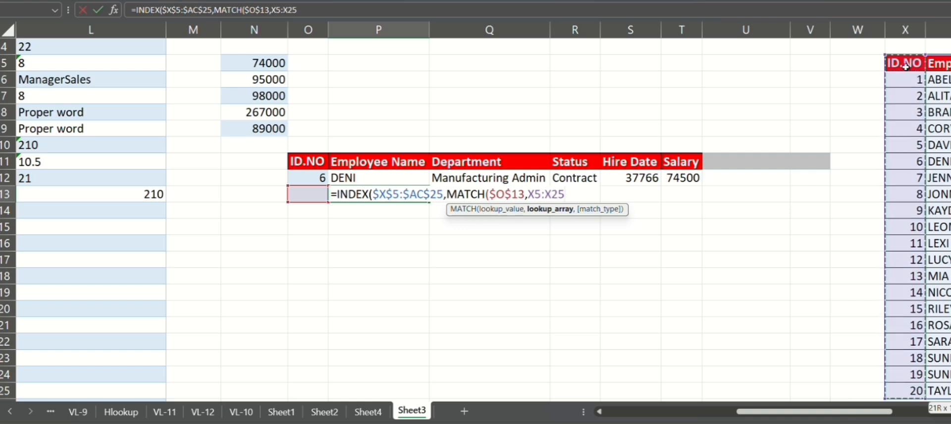
key("F4")
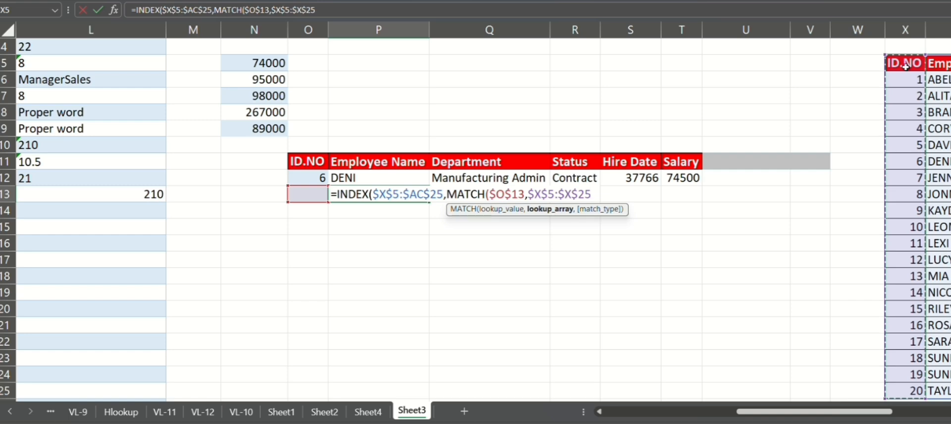
type(",")
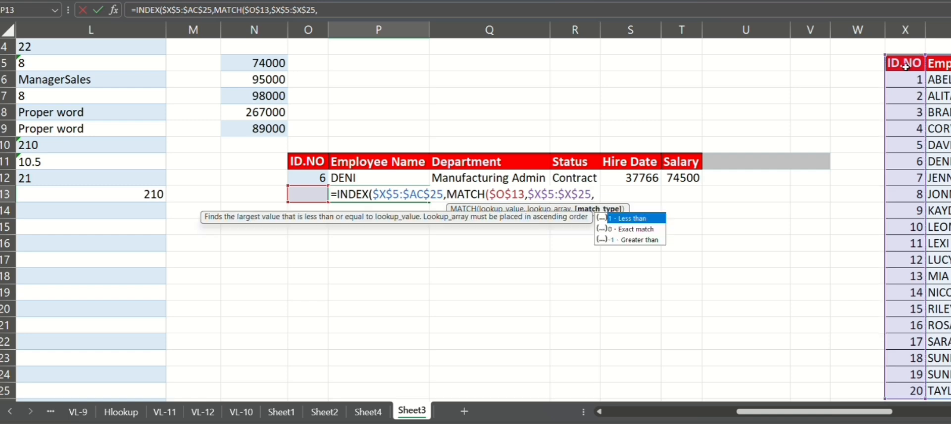
key("Down")
key("Tab")
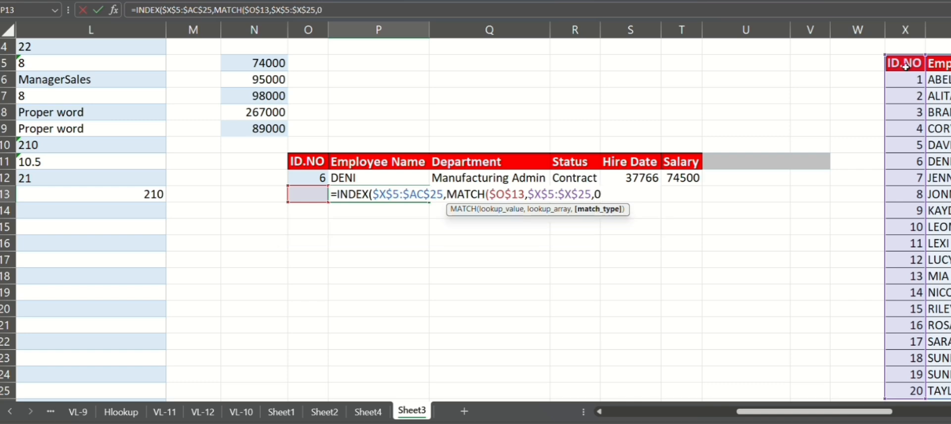
type(")")
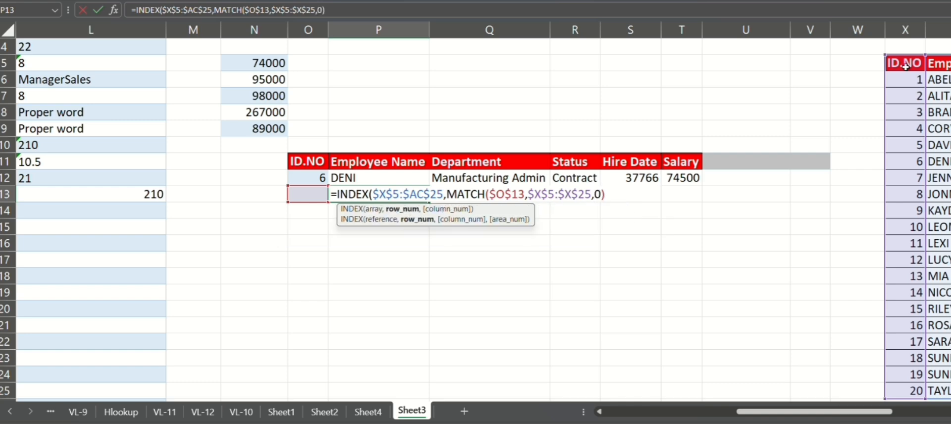
type(",")
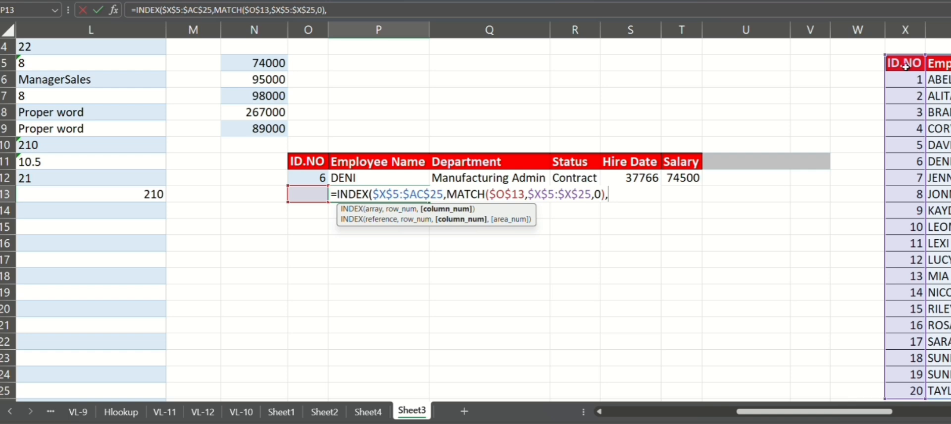
type("match")
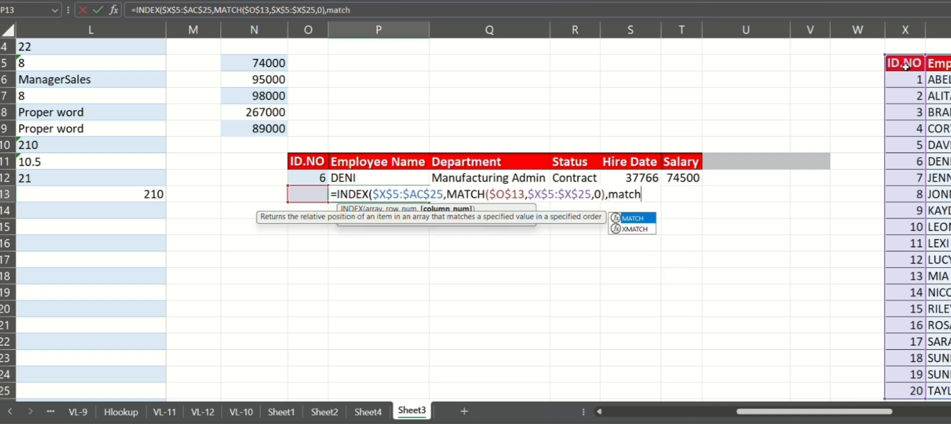
Step: Begin the column argument as a MATCH using the locked result headers $P$11:$T$11 as lookup values
key("Tab")
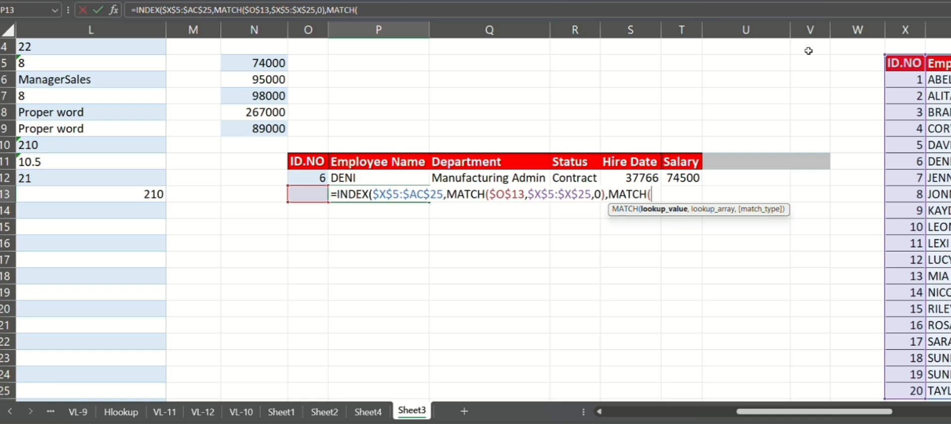
left_click(401, 165)
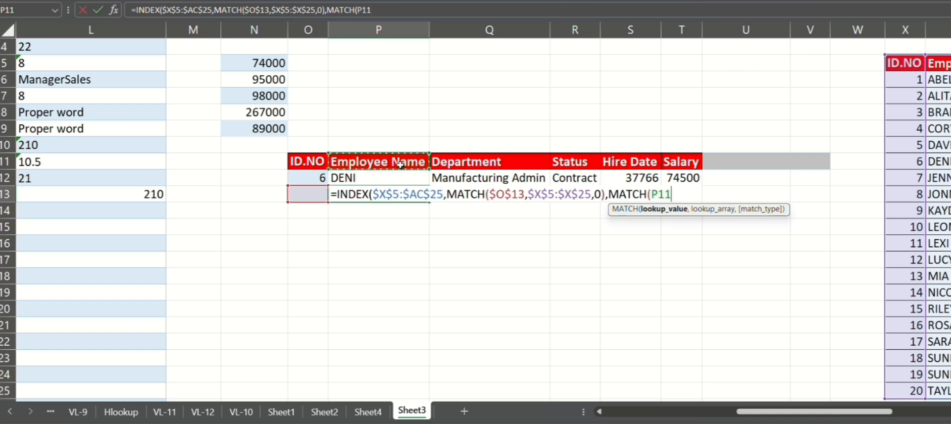
key("ctrl+shift+Right")
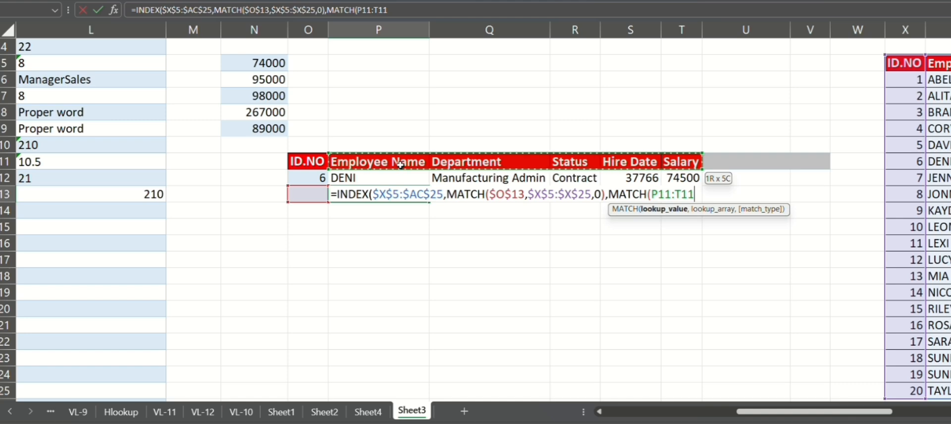
key("F4")
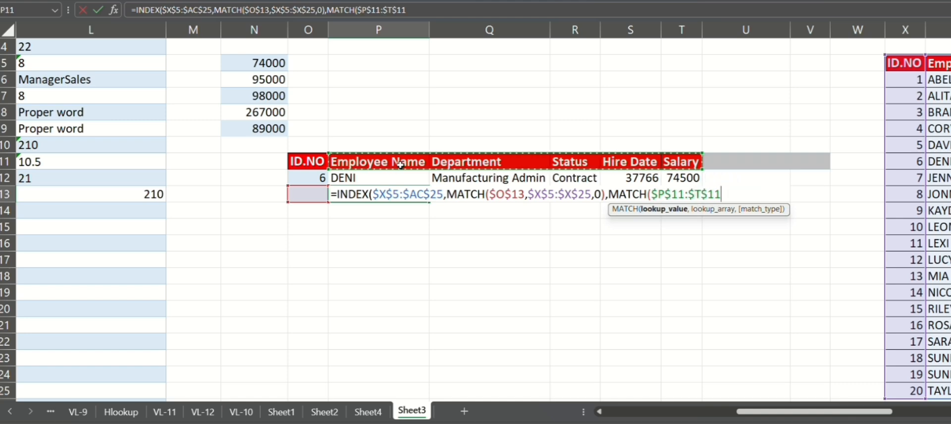
type(",")
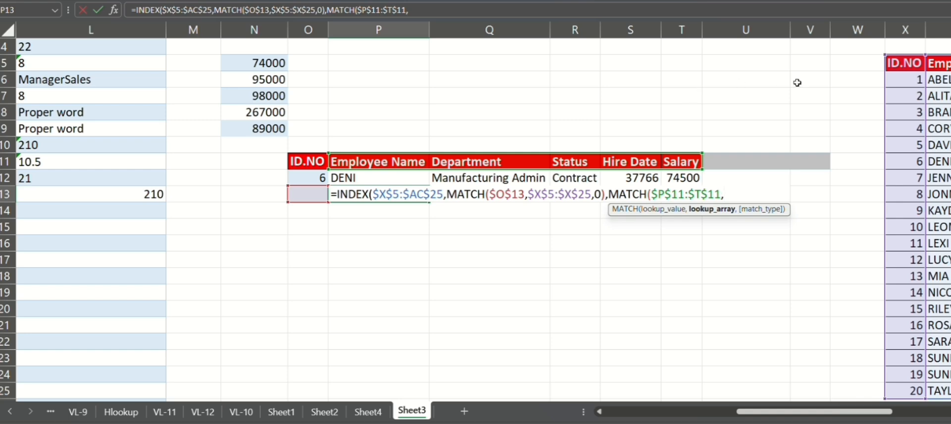
Step: Finish the column MATCH against the table headers $X$5:$AC$5 with exact match 0, close both functions and enter the formula
left_click(902, 69)
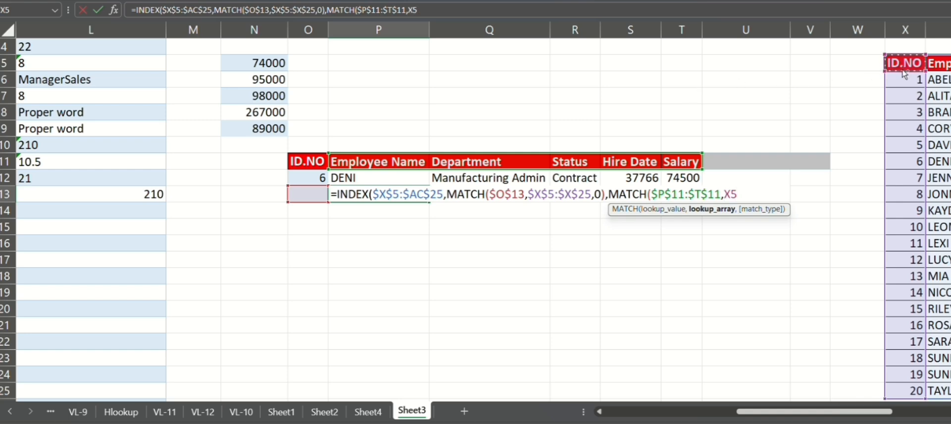
key("ctrl+shift+Right")
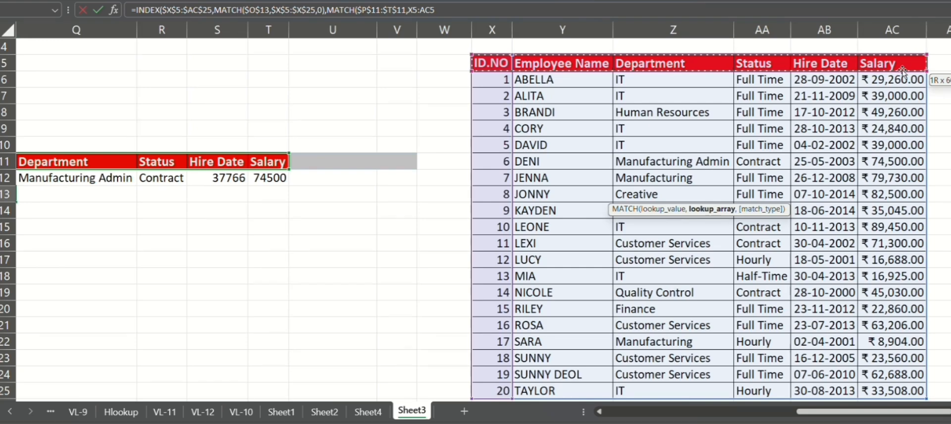
key("F4")
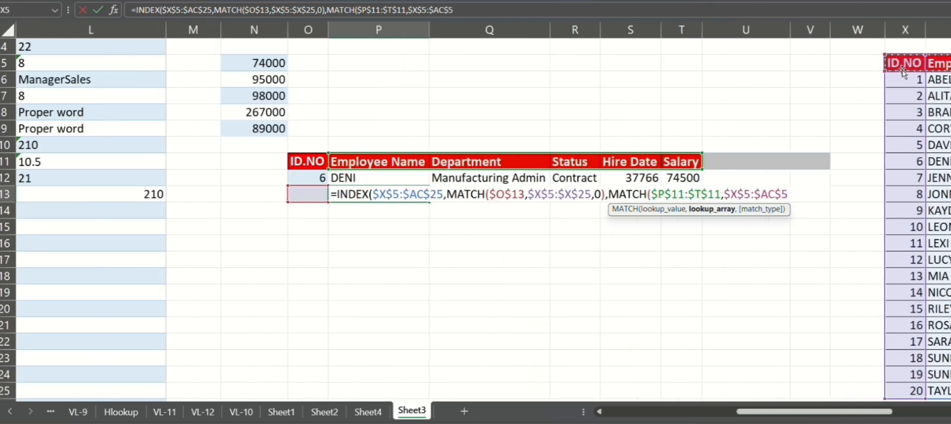
type(",")
key("Down")
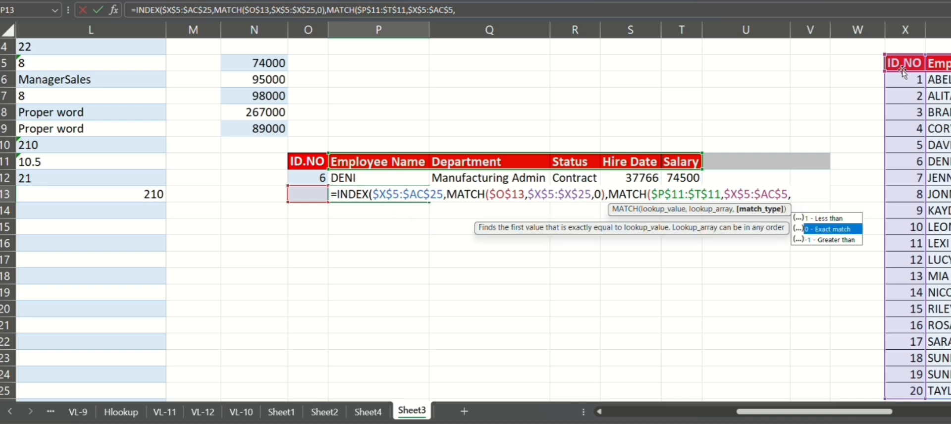
key("Tab")
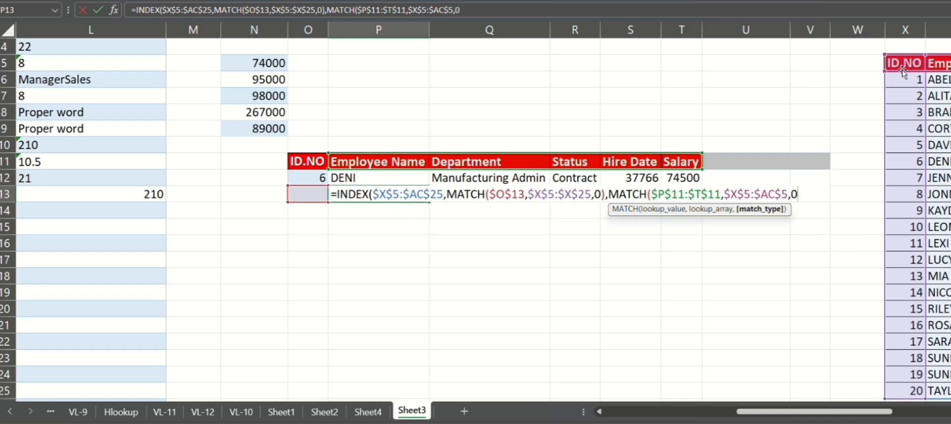
type("))")
key("Return")
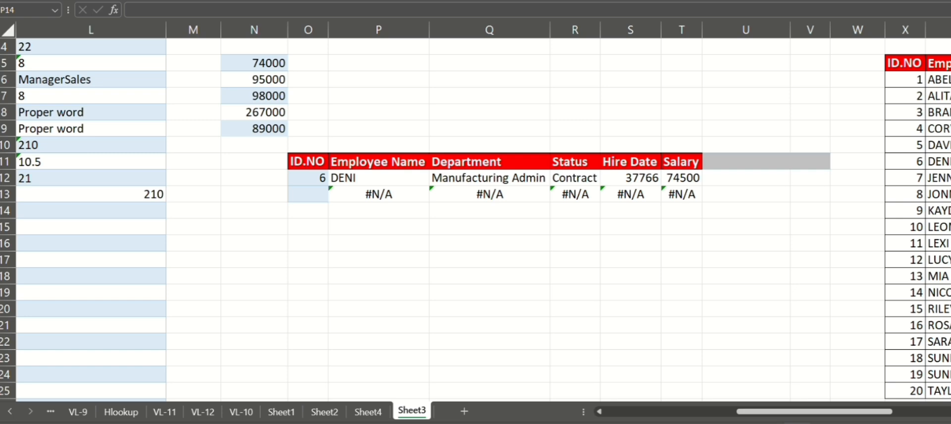
Step: Enter the ID 6 in O13 as the INDEX/MATCH lookup value
left_click(299, 192)
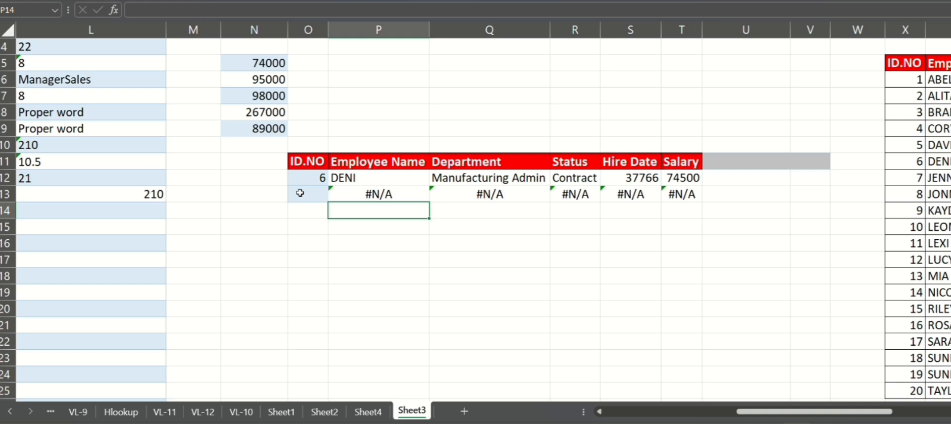
left_click(300, 193)
type("6")
key("Return")
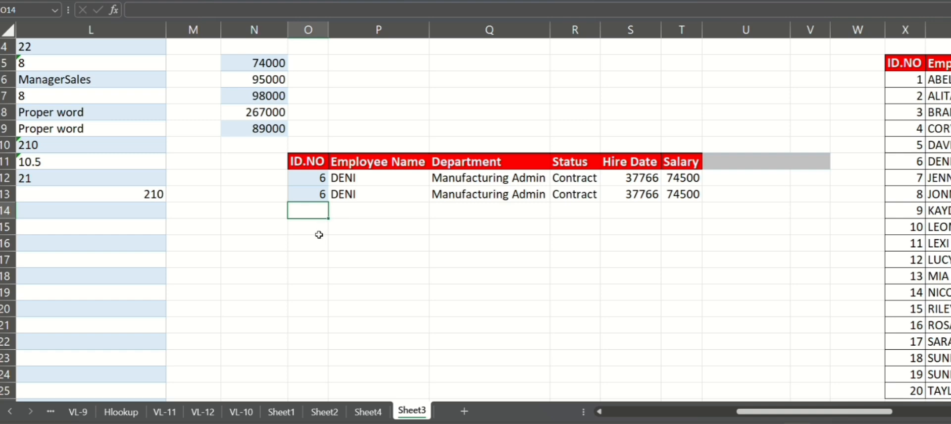
Step: Start an XLOOKUP in P14 with the locked lookup value $O$14
scroll(249, 268, "left", 5)
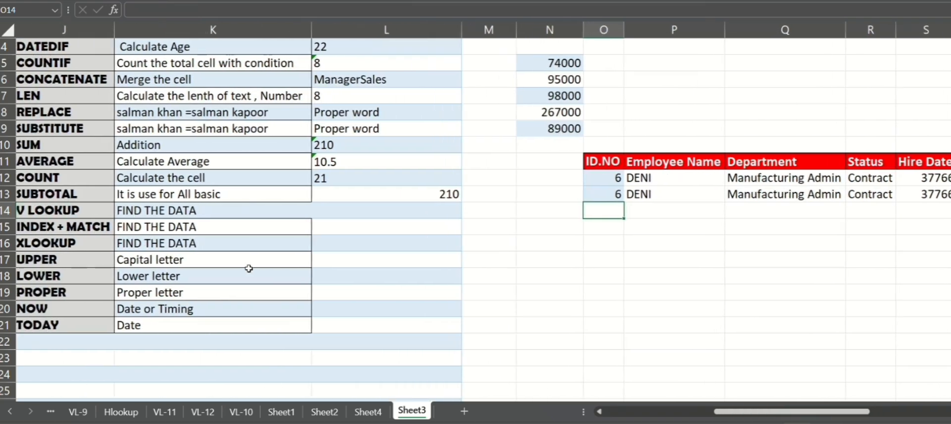
scroll(248, 268, "left", 3)
scroll(249, 268, "right", 6)
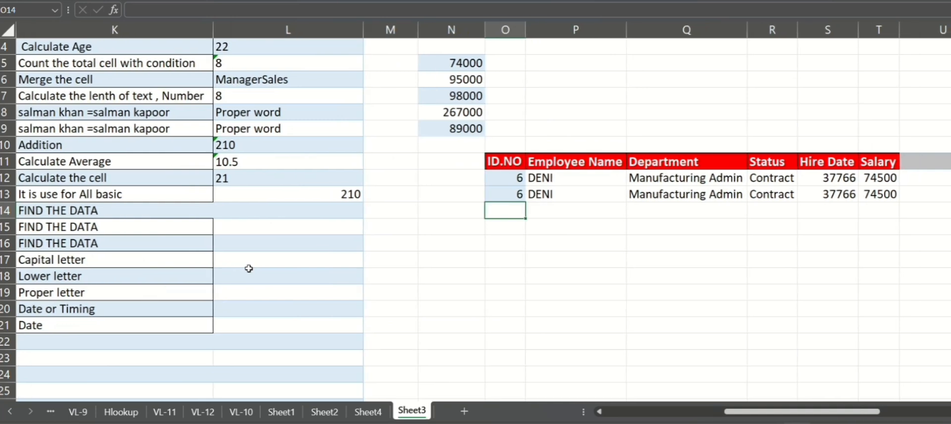
left_click(562, 211)
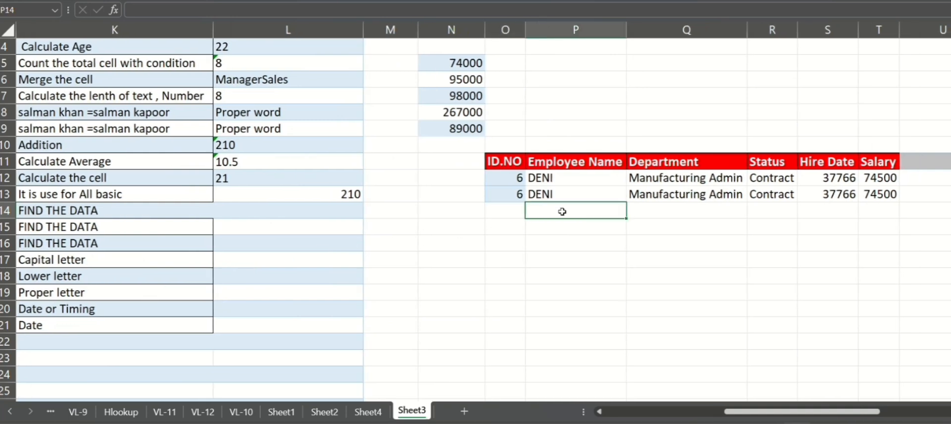
type("=xl")
key("Tab")
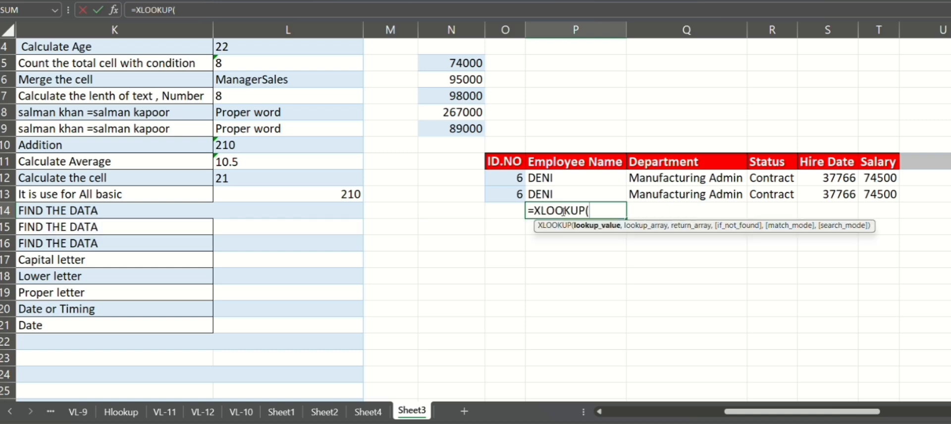
left_click(497, 213)
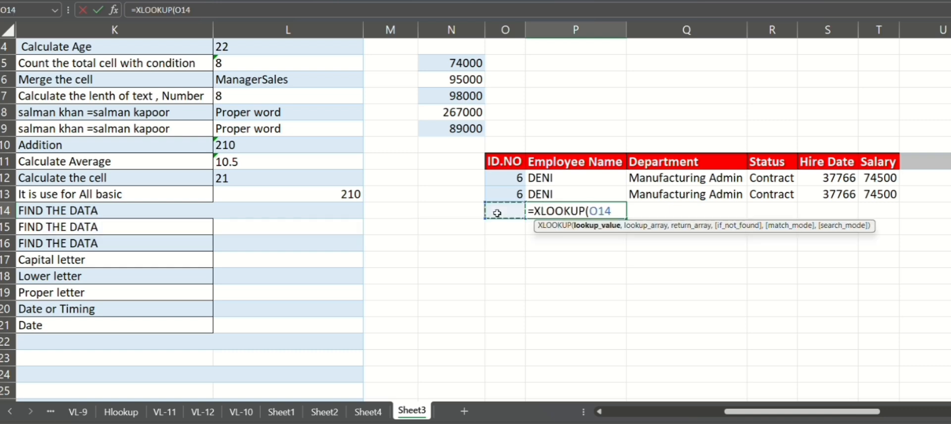
key("F4")
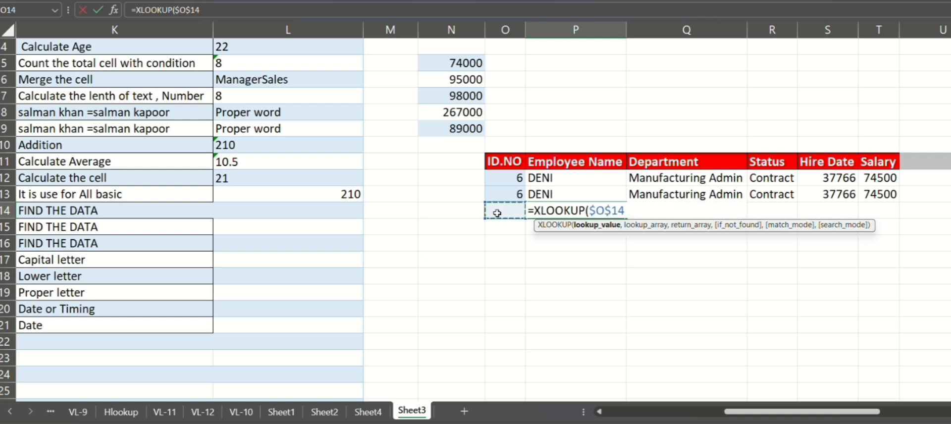
type(",")
Step: Add the locked lookup array $X$5:$X$25 from the employee table's ID column
scroll(496, 215, "right", 2)
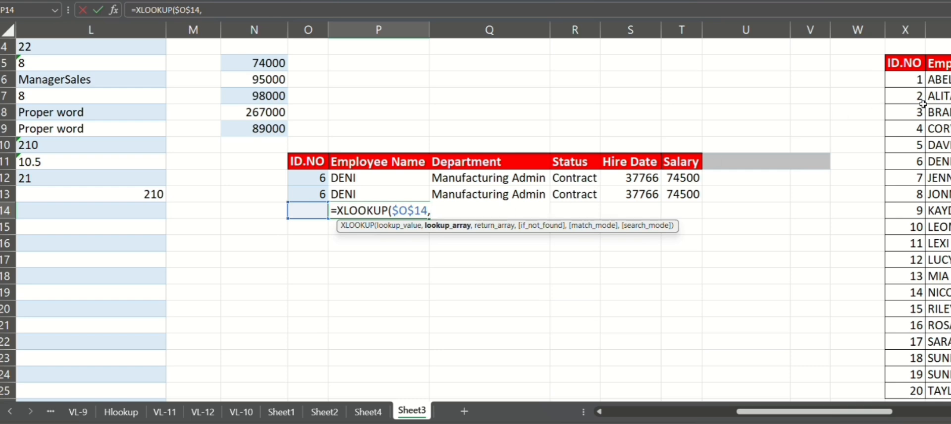
left_click(905, 67)
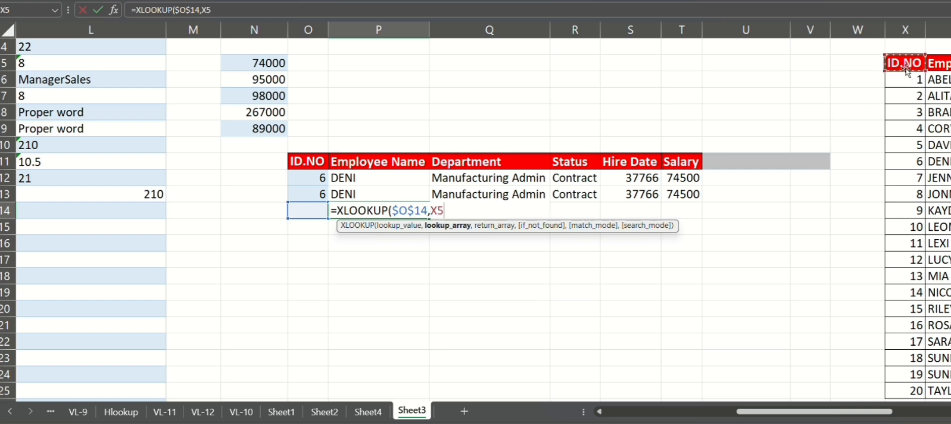
key("ctrl+shift+Down")
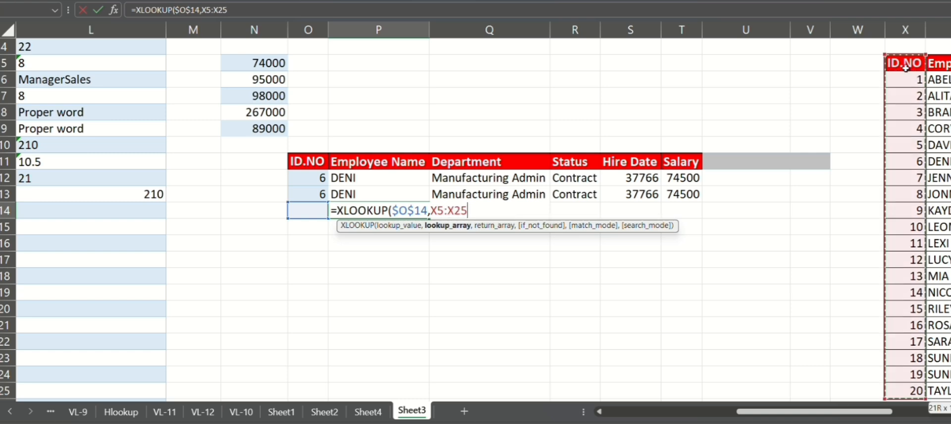
key("F4")
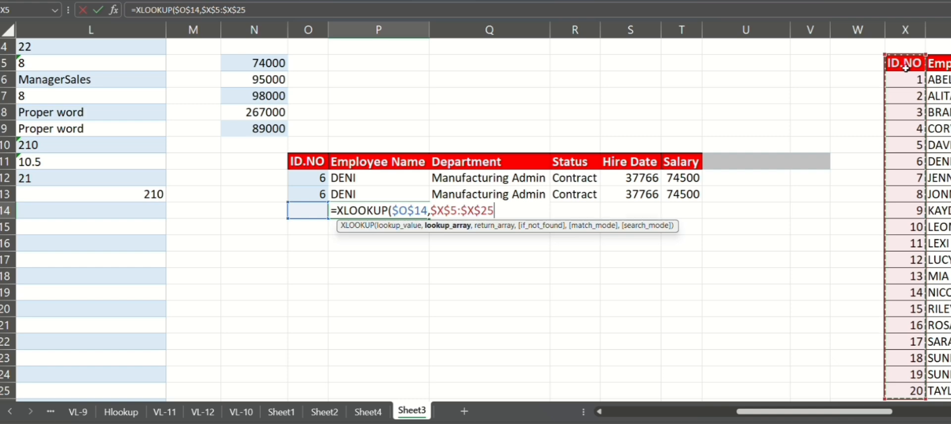
type(",")
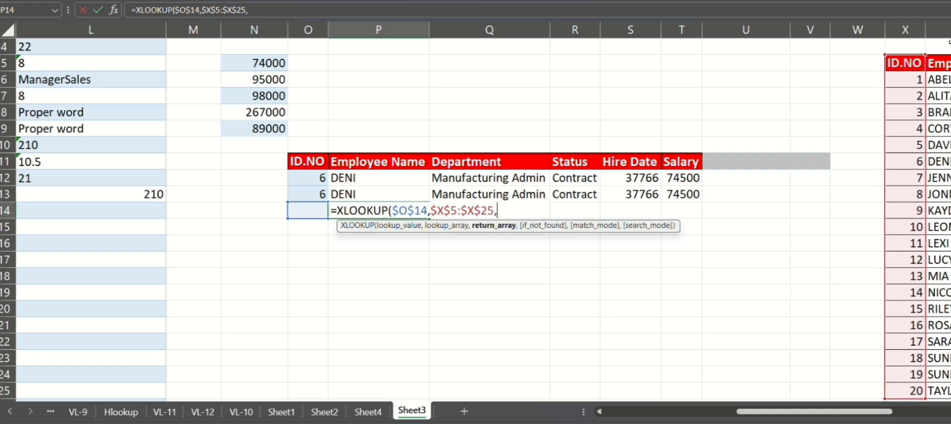
Step: Add the locked return array $Y$5:$AC$25 spanning Employee Name through Salary
left_click(941, 64)
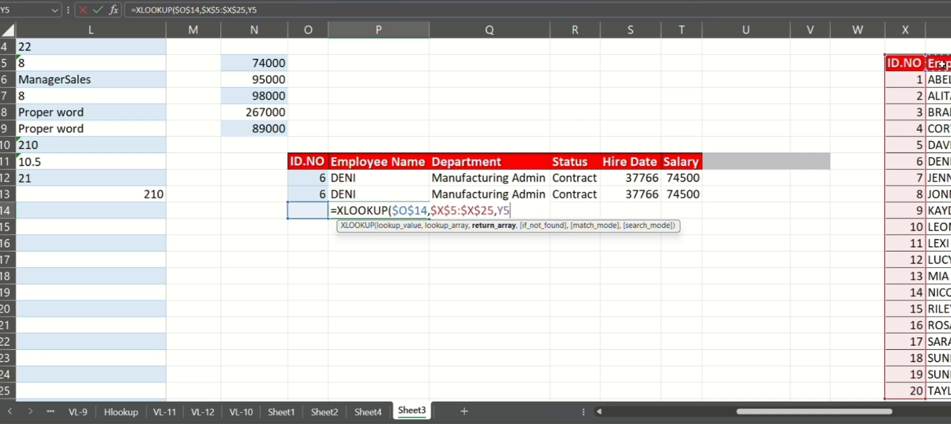
key("ctrl+shift+Right")
key("ctrl+shift+Down")
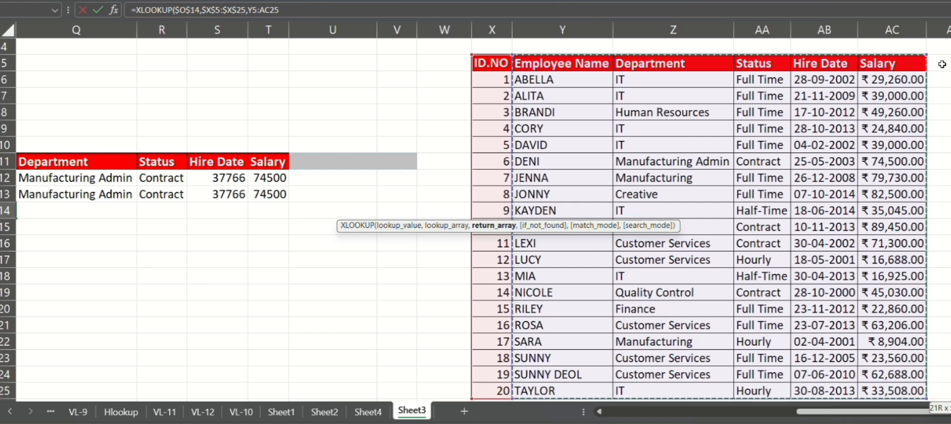
key("F4")
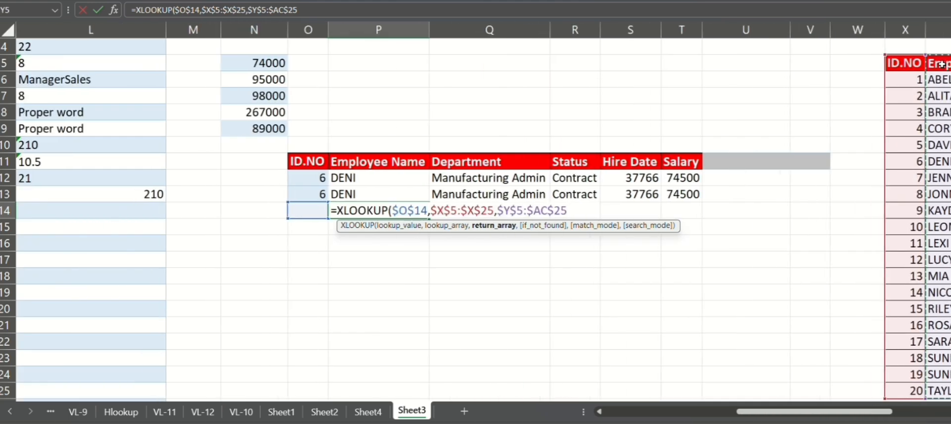
type(",")
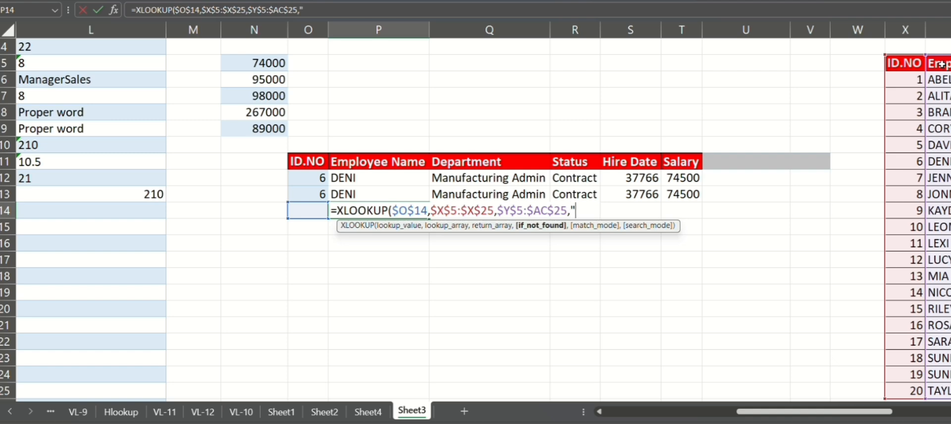
Step: Set the if-not-found text to "not found" and match mode 0, close the XLOOKUP and enter it
type("\"not found")
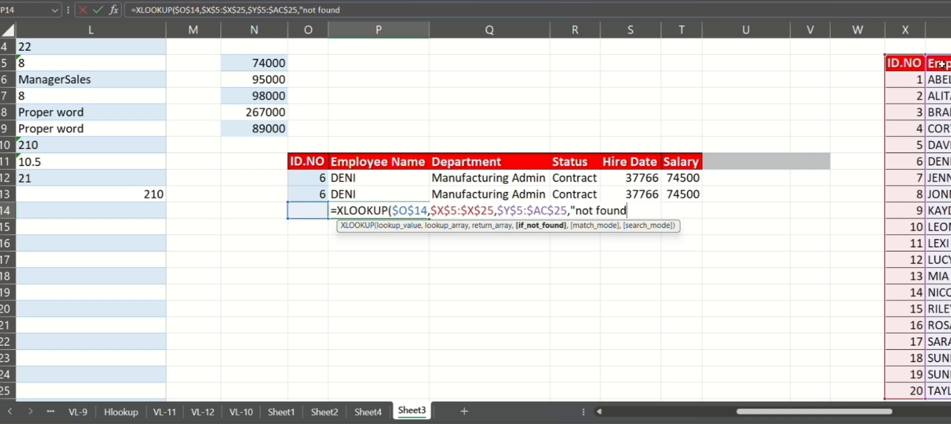
type("\",")
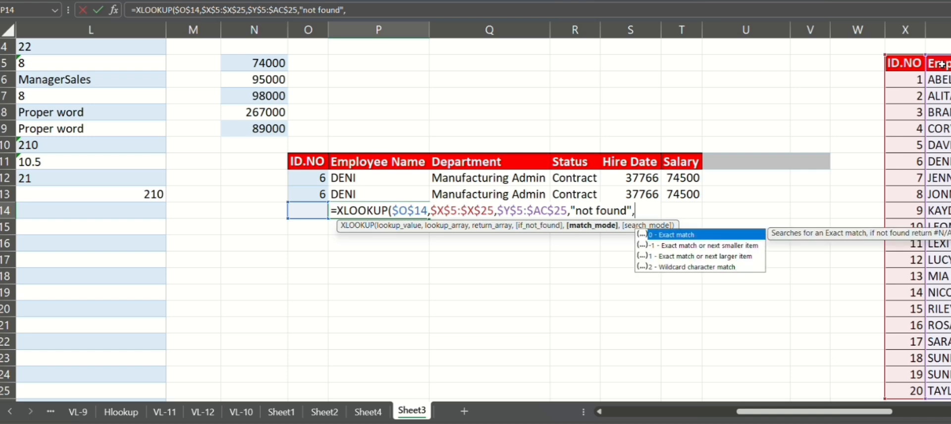
type("0")
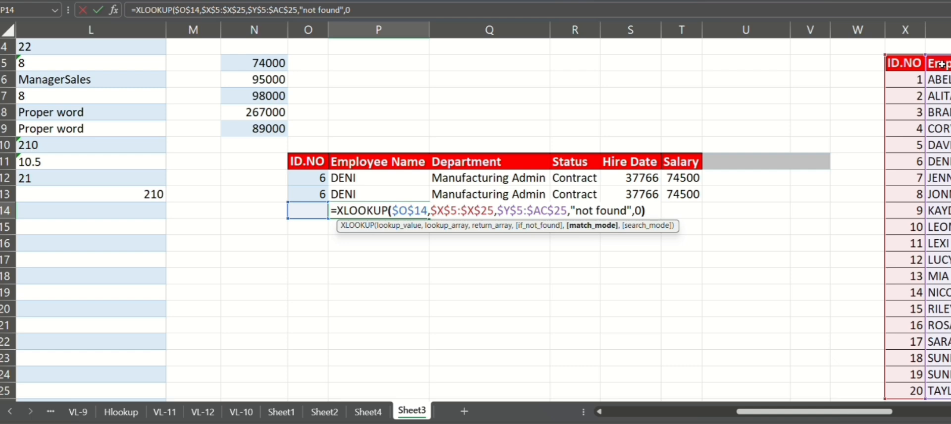
type(")")
key("Return")
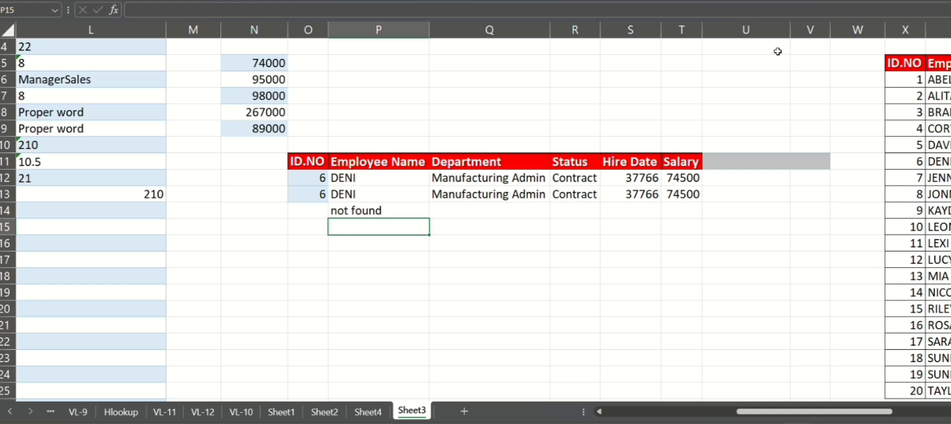
Step: Enter the ID 6 in O14 as the XLOOKUP lookup value
left_click(323, 209)
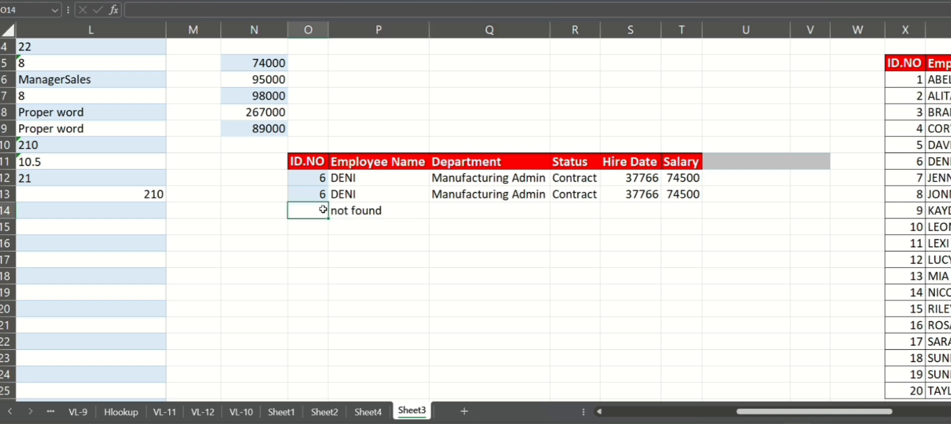
type("6")
key("Return")
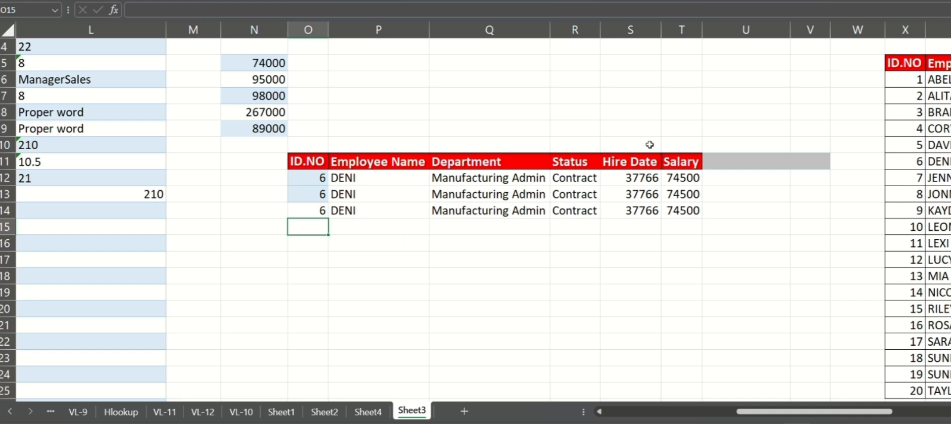
Step: Enter an UPPER formula in L17 converting the adjacent example text "Capital letter" to capitals
scroll(397, 202, "left", 3)
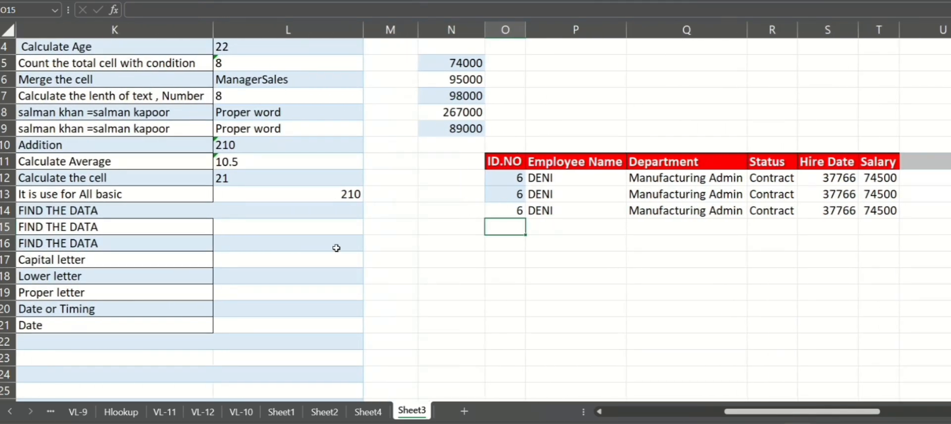
scroll(336, 248, "left", 5)
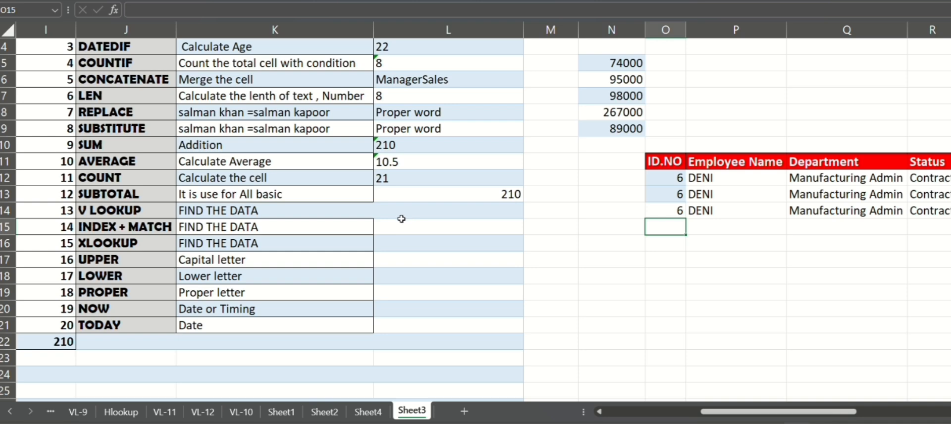
left_click(417, 260)
type("=")
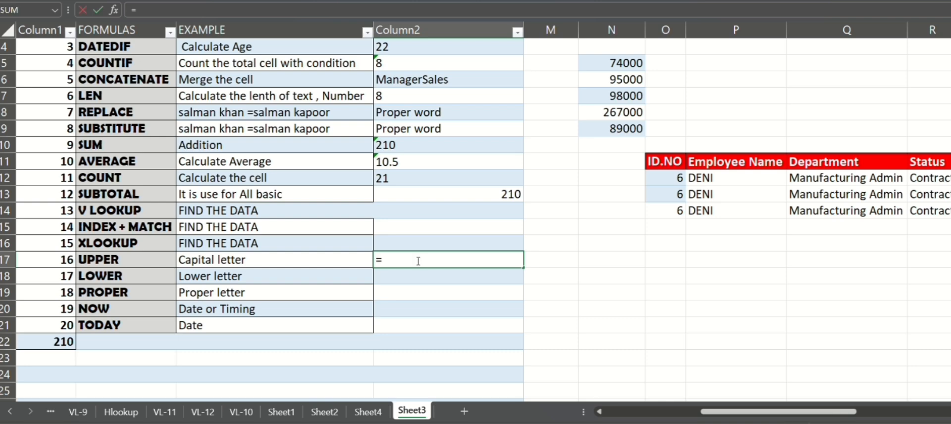
type("upp")
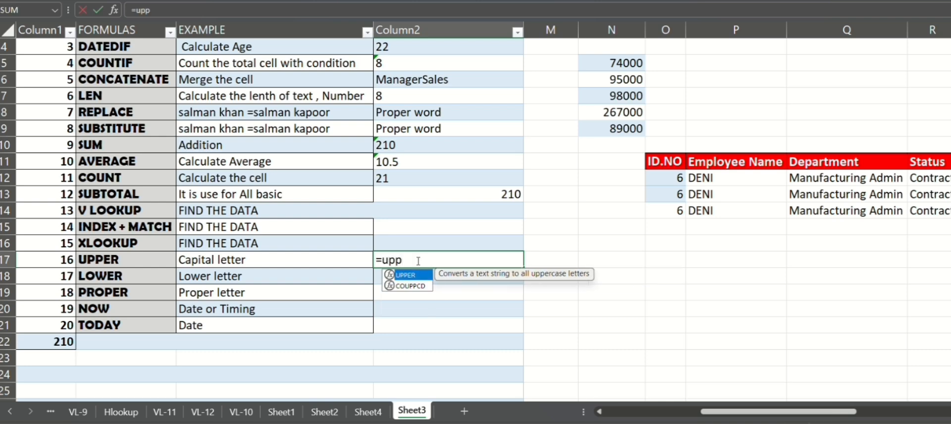
key("Tab")
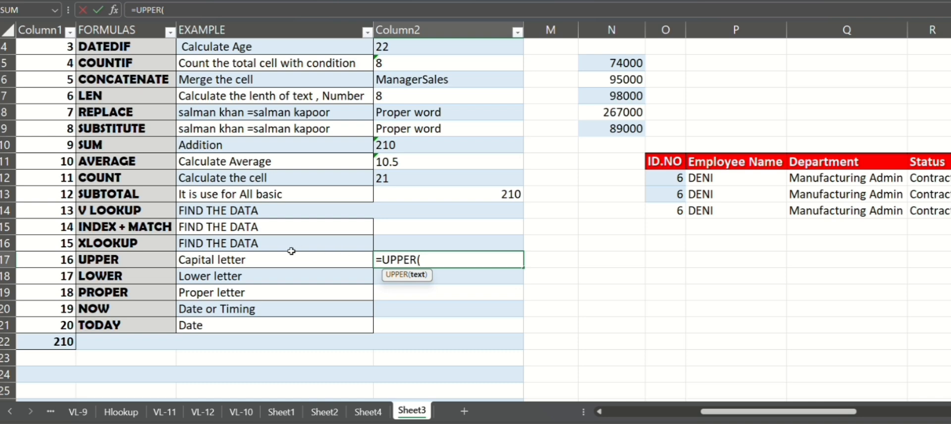
left_click(276, 257)
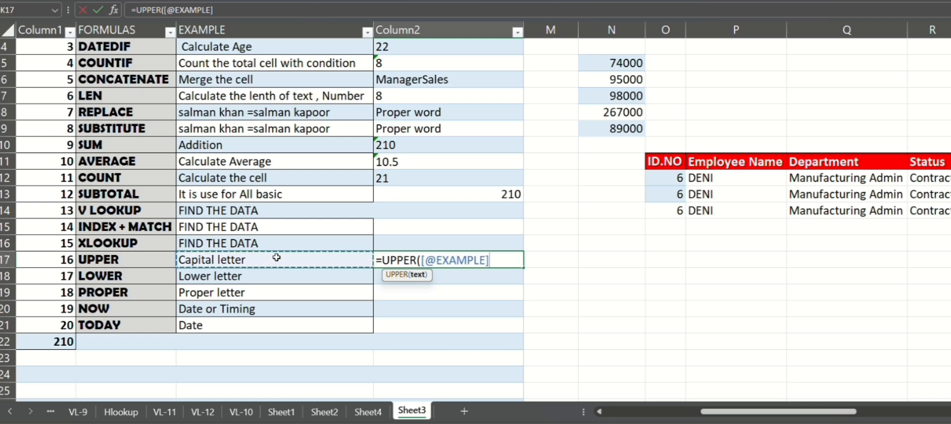
type(")")
key("Return")
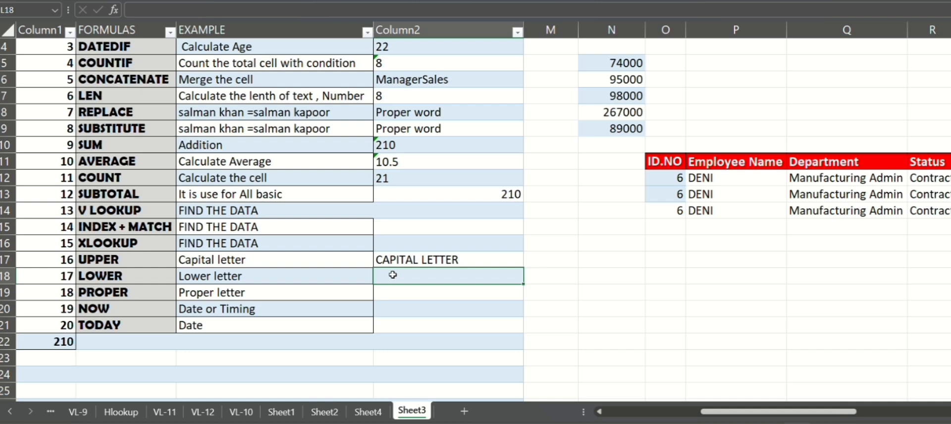
Step: Enter a LOWER formula in L18 converting the adjacent example text "Lower letter" to lowercase
type("=lower")
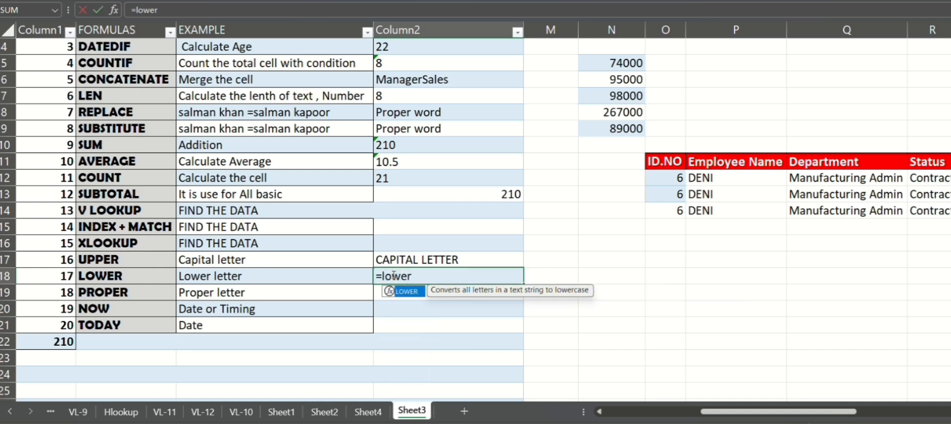
key("Tab")
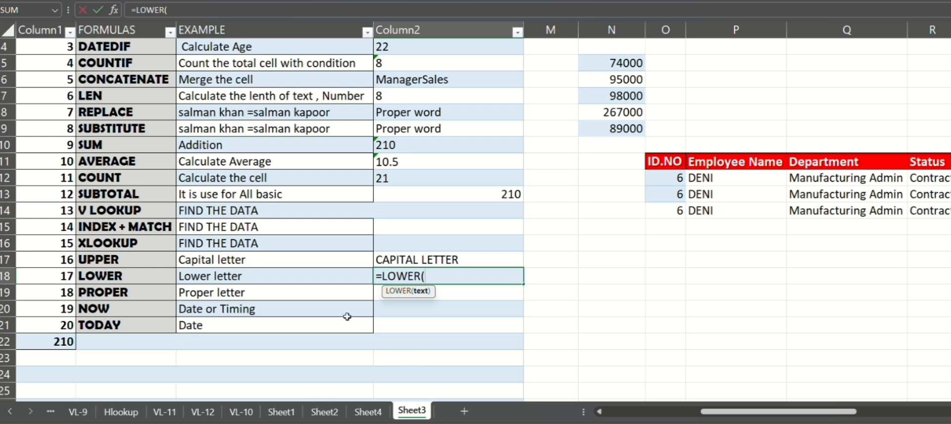
left_click(305, 271)
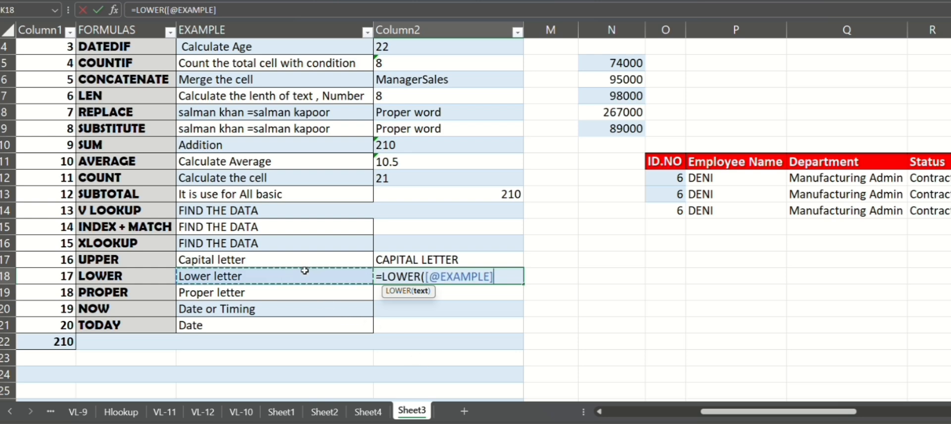
key("Return")
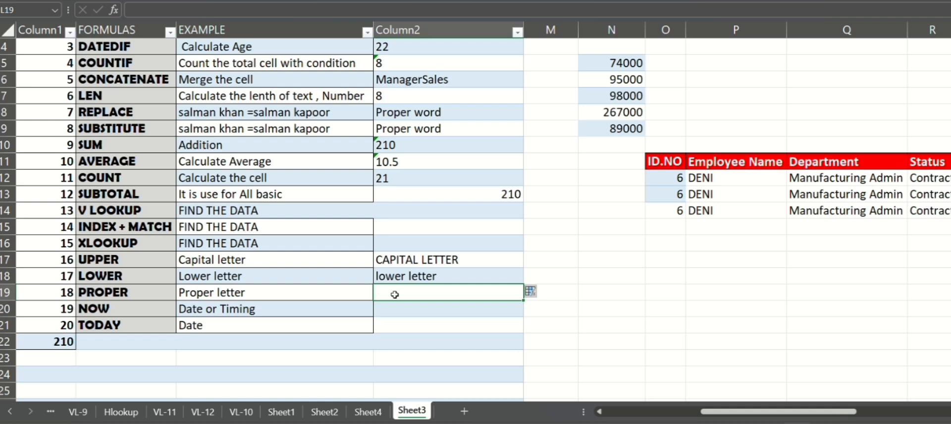
Step: Enter a PROPER formula in L19 converting the adjacent example text "Proper letter" to proper case
type("=pro")
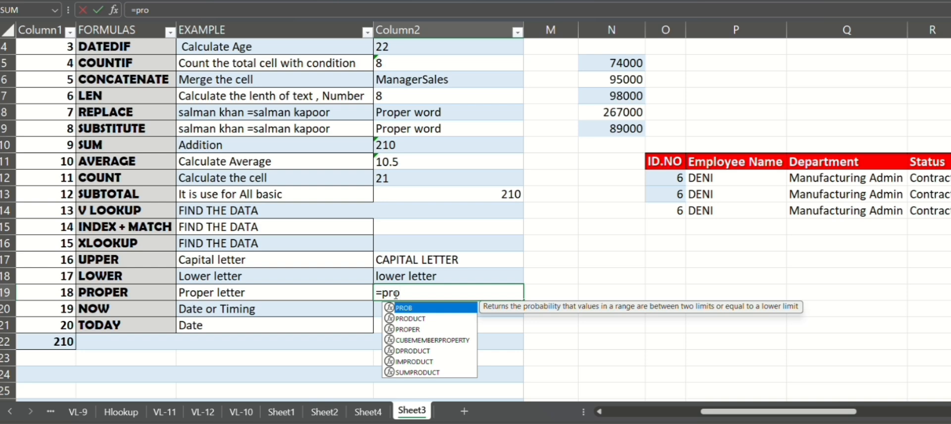
type("per")
key("Tab")
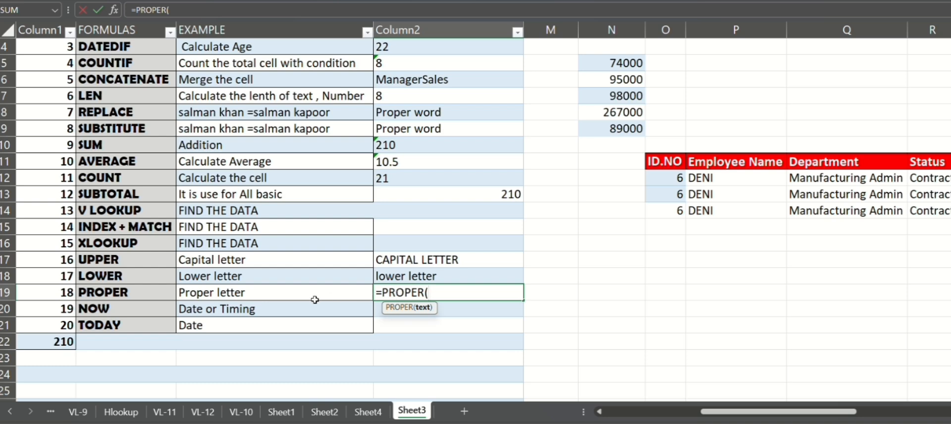
left_click(322, 293)
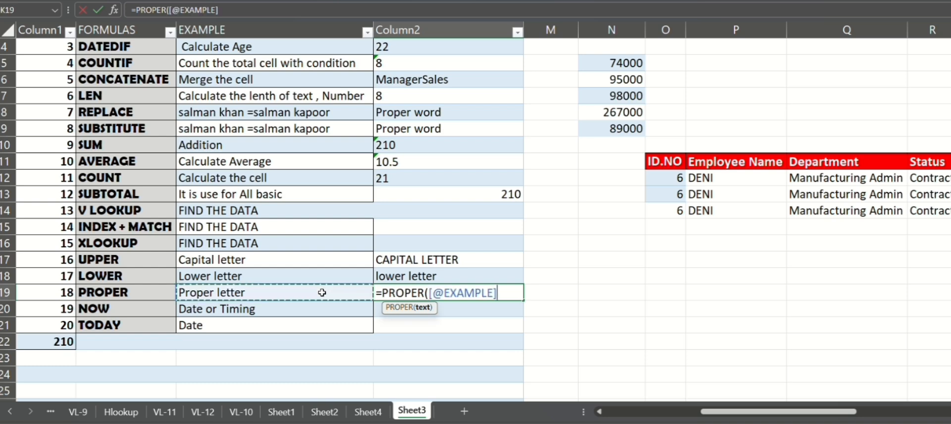
key("Return")
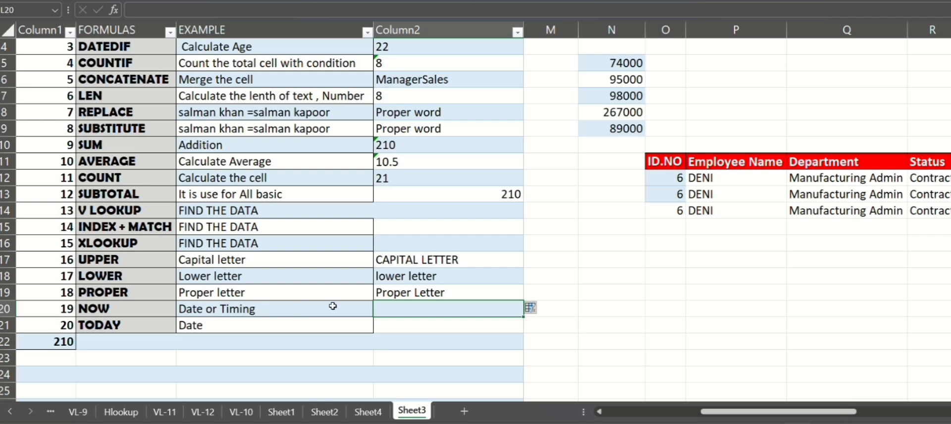
Step: Enter a NOW formula in L20 to show the current date and time
left_click(439, 311)
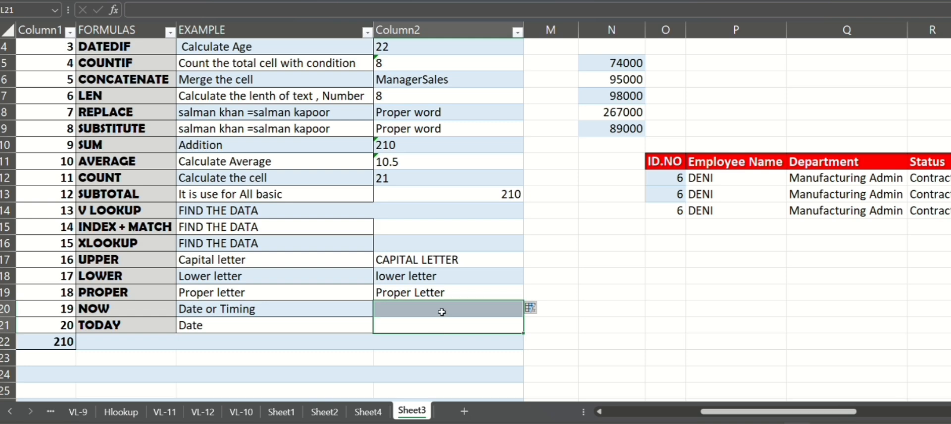
type("=")
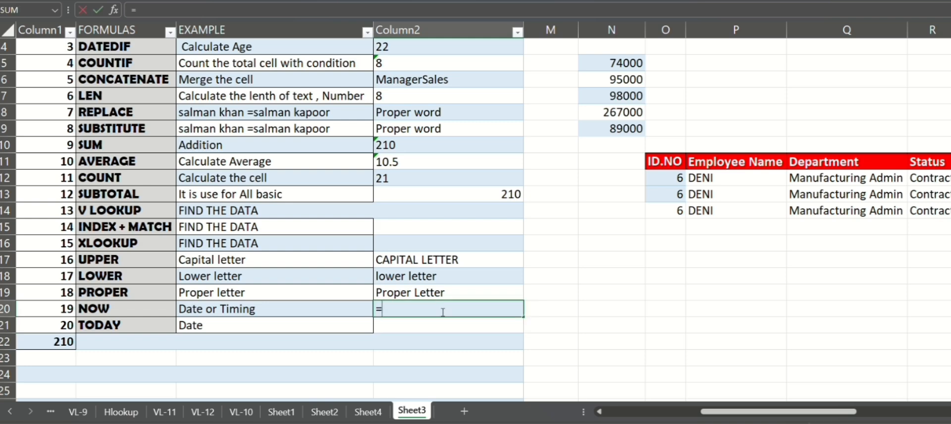
type("now")
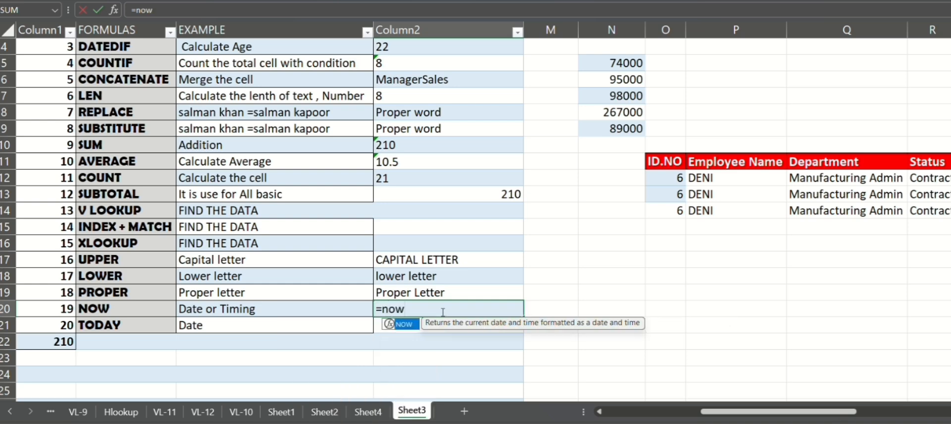
type("()")
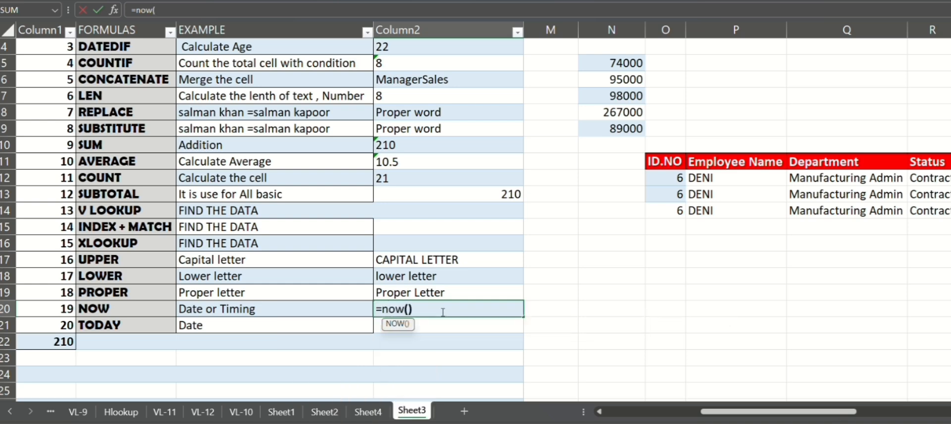
key("ctrl+Return")
key("Return")
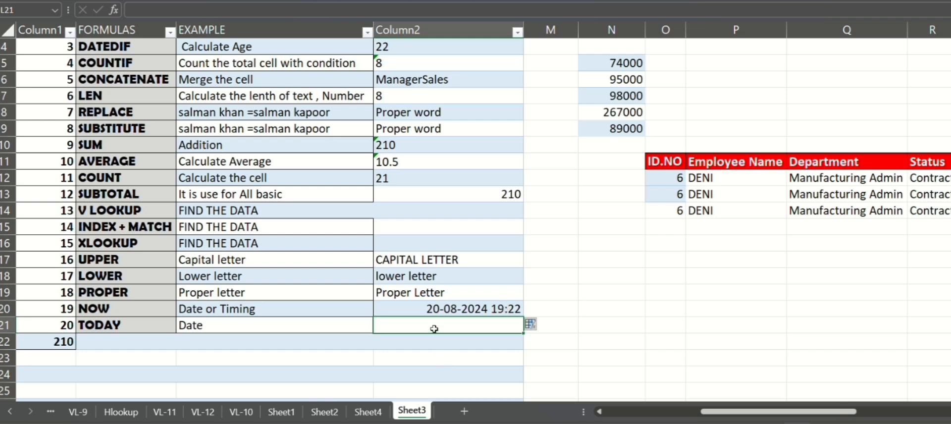
Step: Enter a TODAY formula in L21 to show the current date
type("=today")
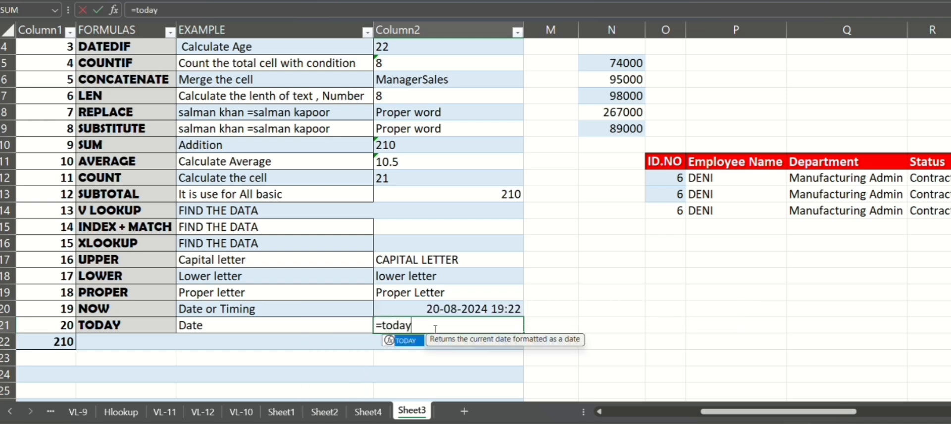
type("()")
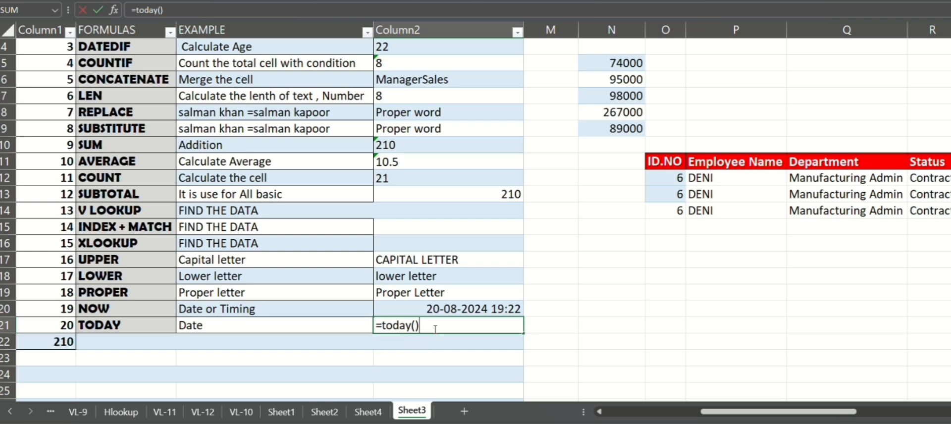
key("Return")
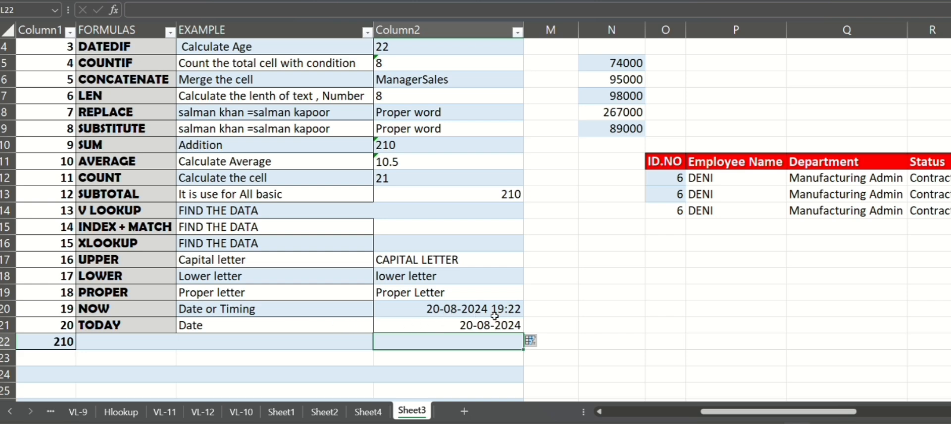
scroll(626, 296, "up", 1)
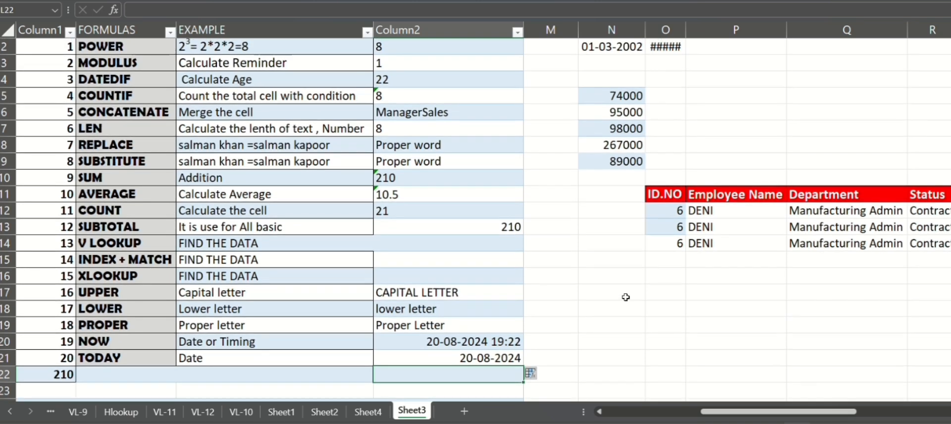